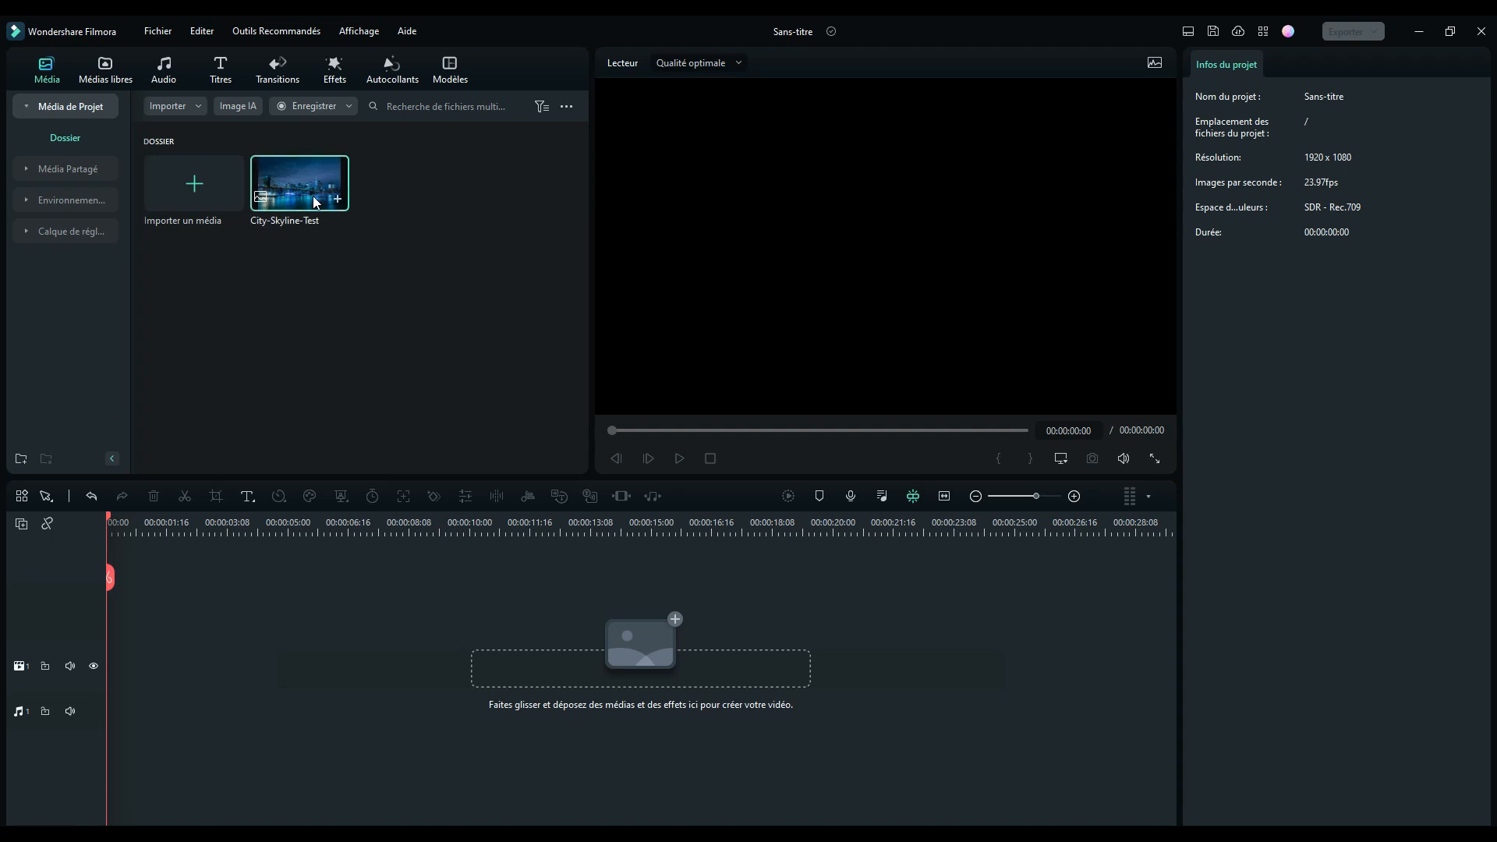
Place the City-Skyline-Test image at the start of video track 1 and extend its duration to 00:00:18:02
drag(316, 202, 134, 687)
drag(286, 657, 764, 658)
Add scale and position keyframes to the image clip at 00:00:02:12
drag(110, 522, 198, 577)
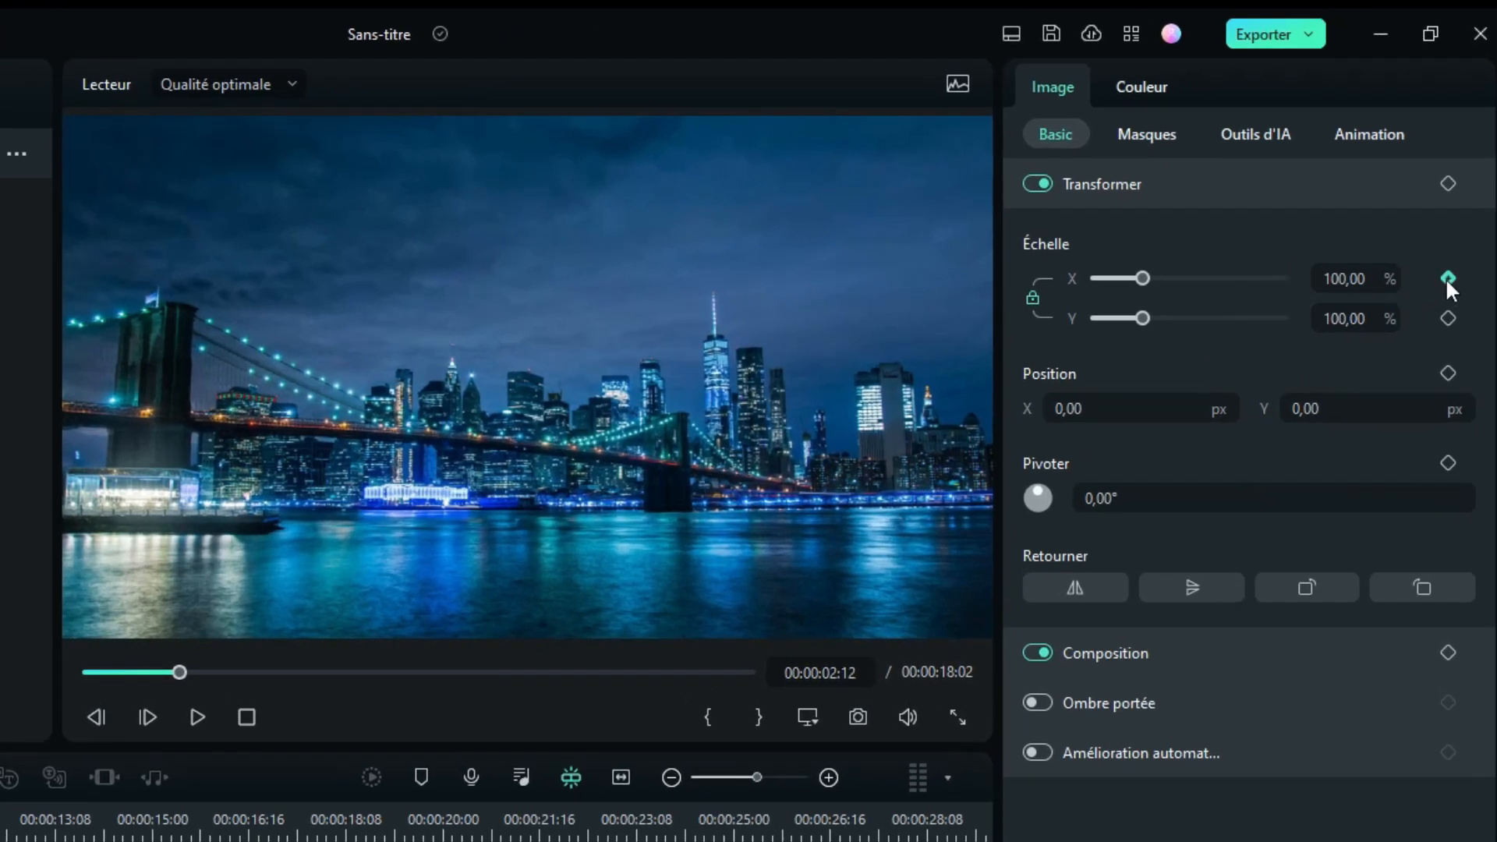
click(1457, 224)
click(1450, 372)
At 00:00:02:22, set the clip's scale to 150% and its X position to -490 px
key(space)
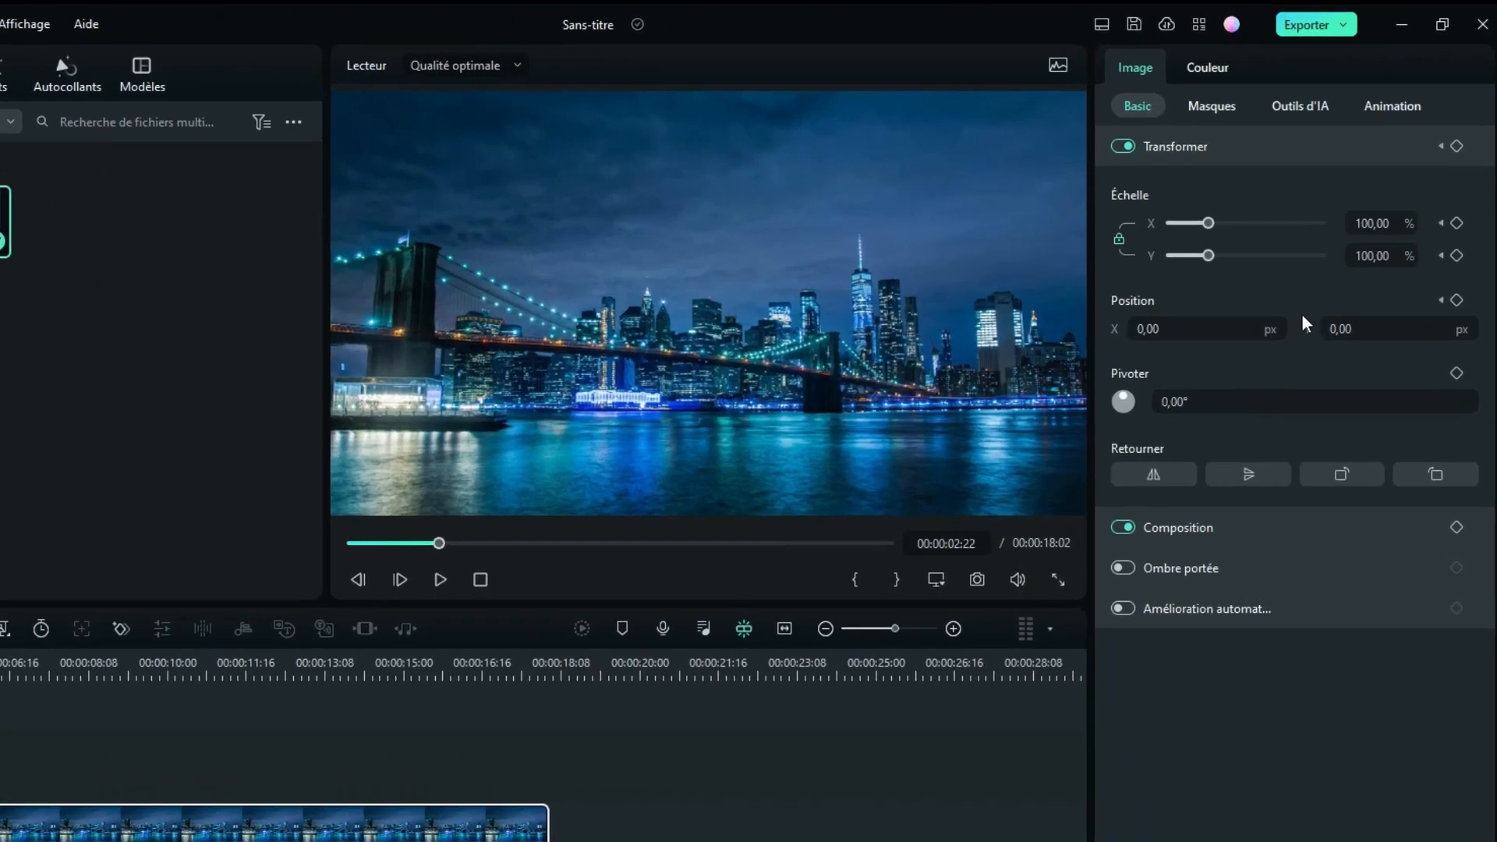
click(1410, 186)
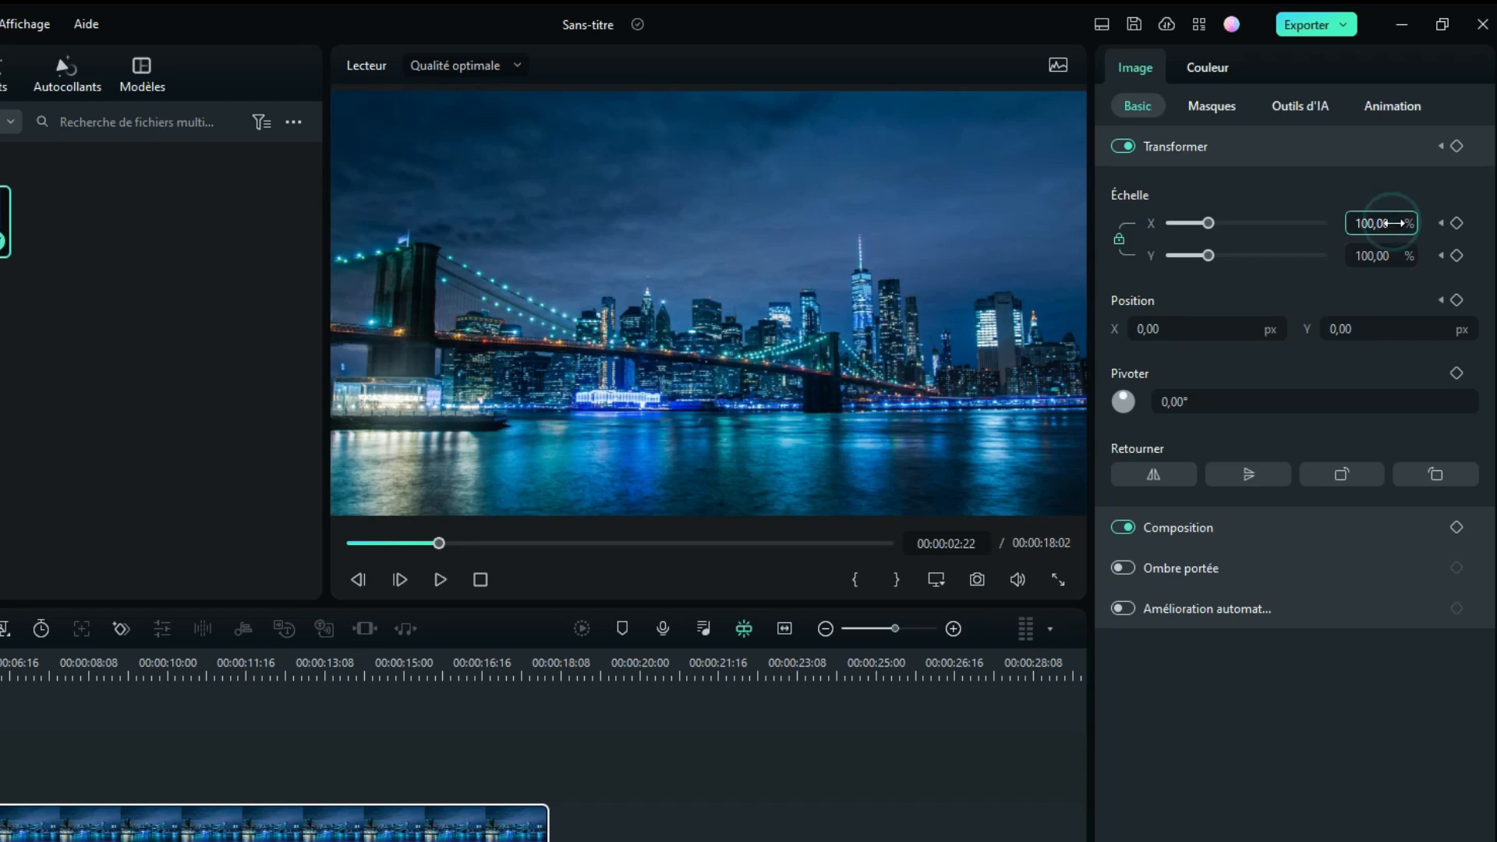
click(1381, 223)
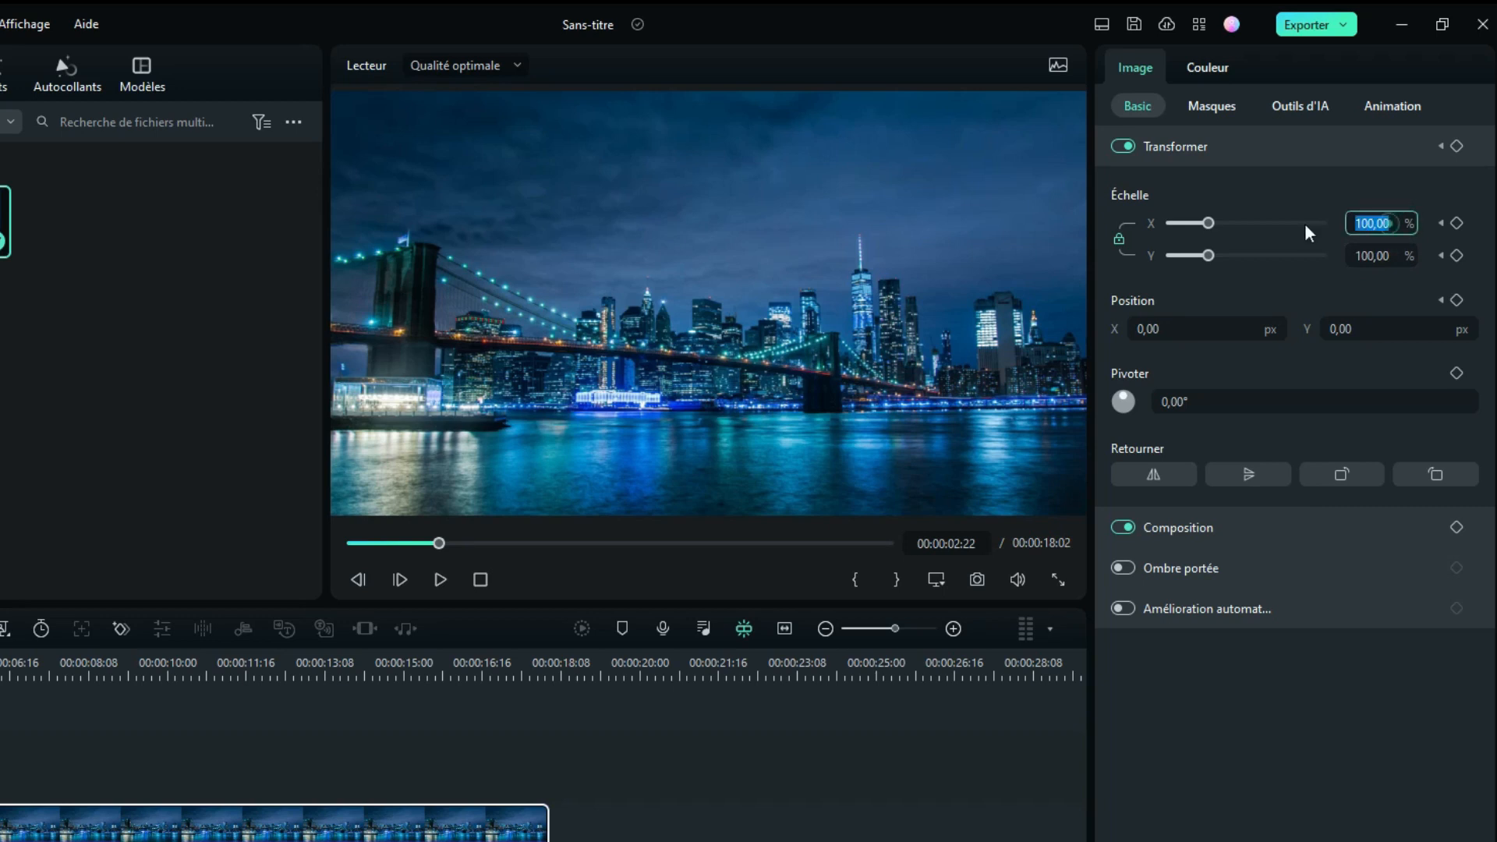
text(150)
key(Return)
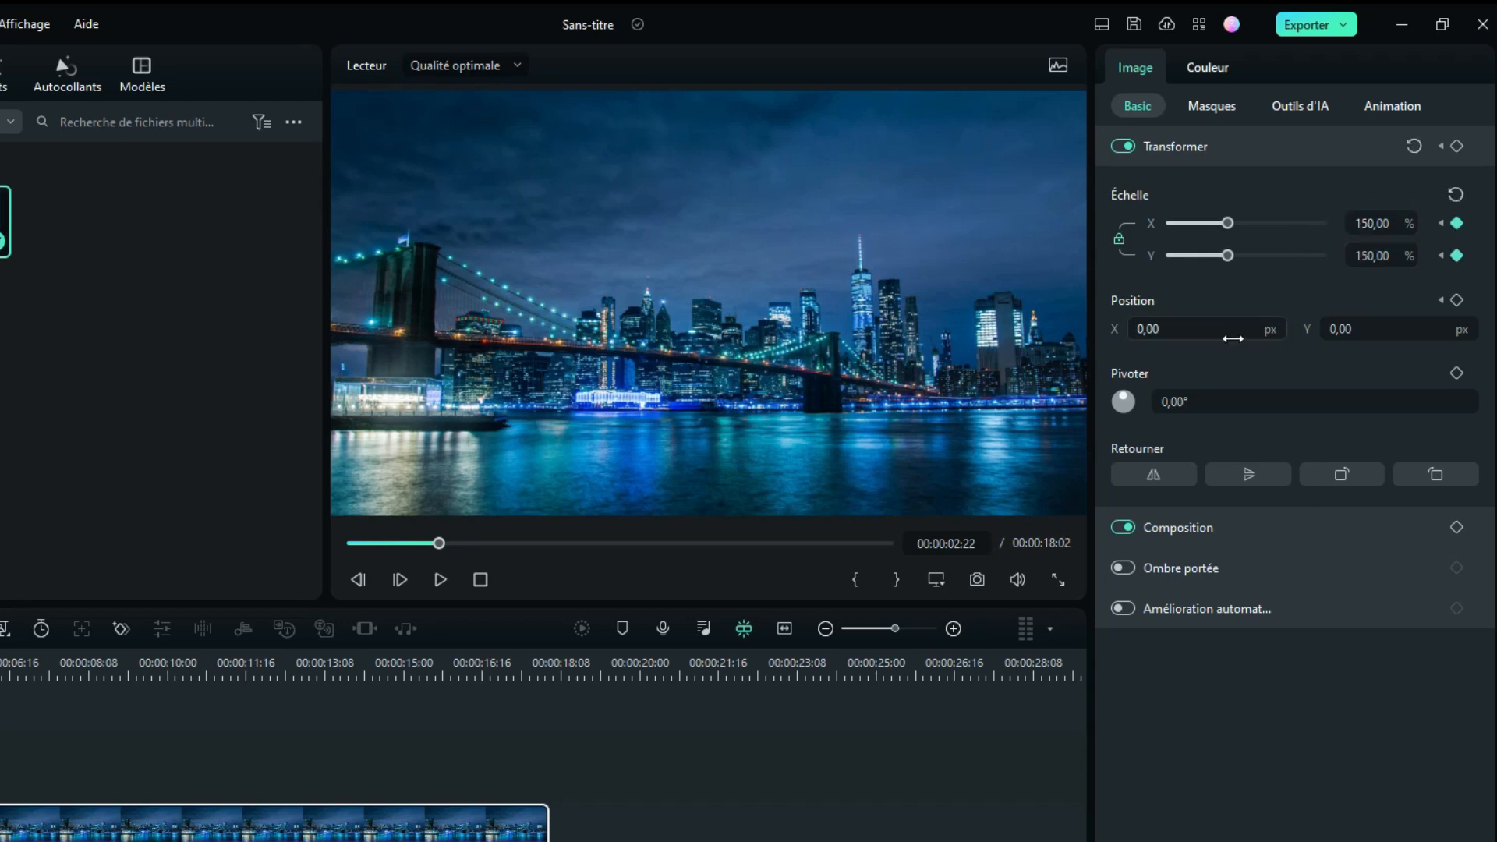
drag(1207, 322, 1206, 325)
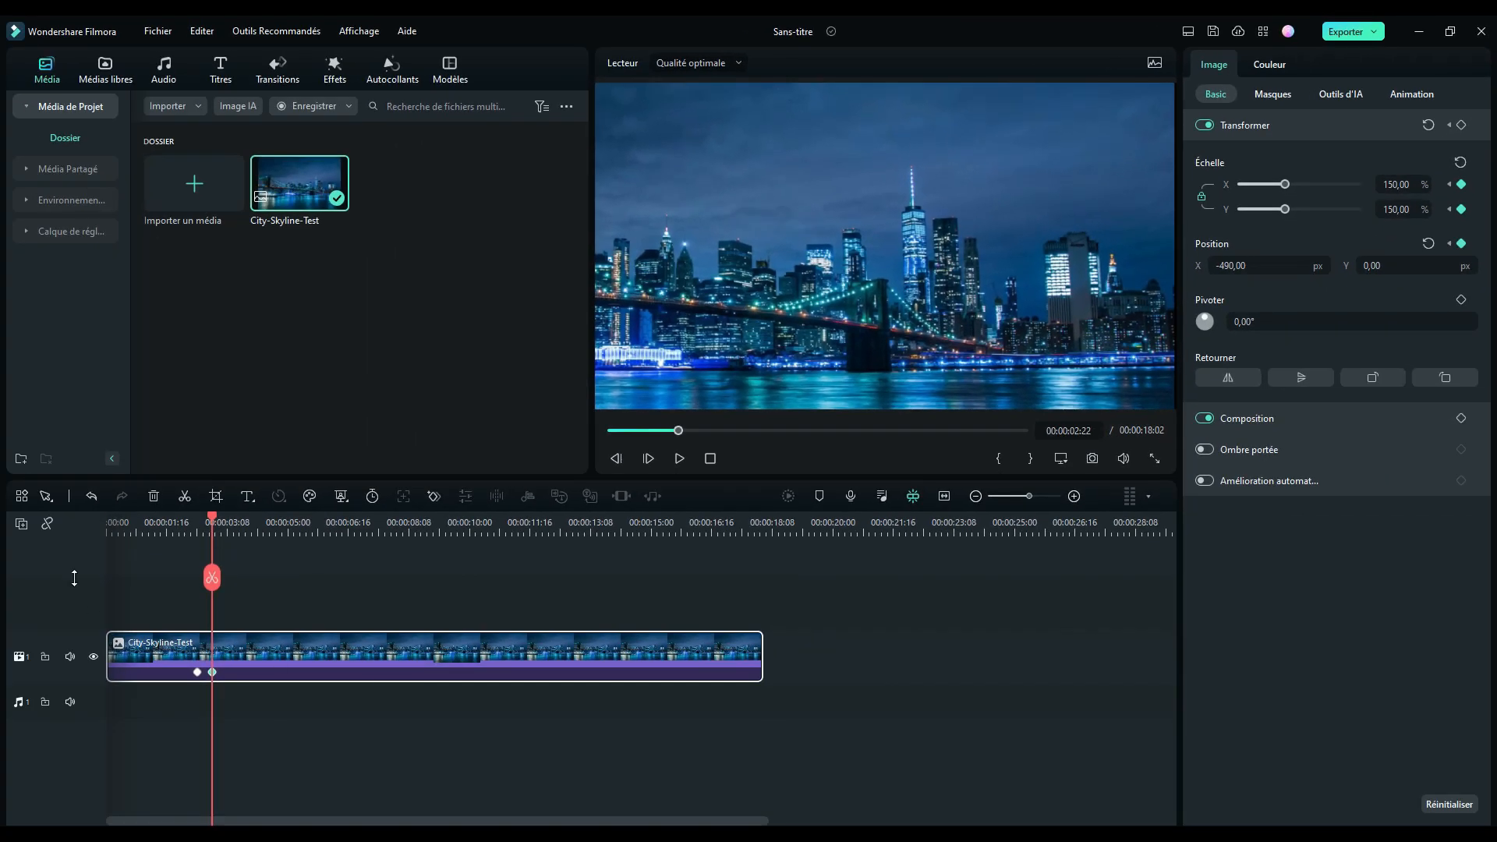
Play back the first zoom animation from 00:00:02:05
drag(212, 521, 187, 521)
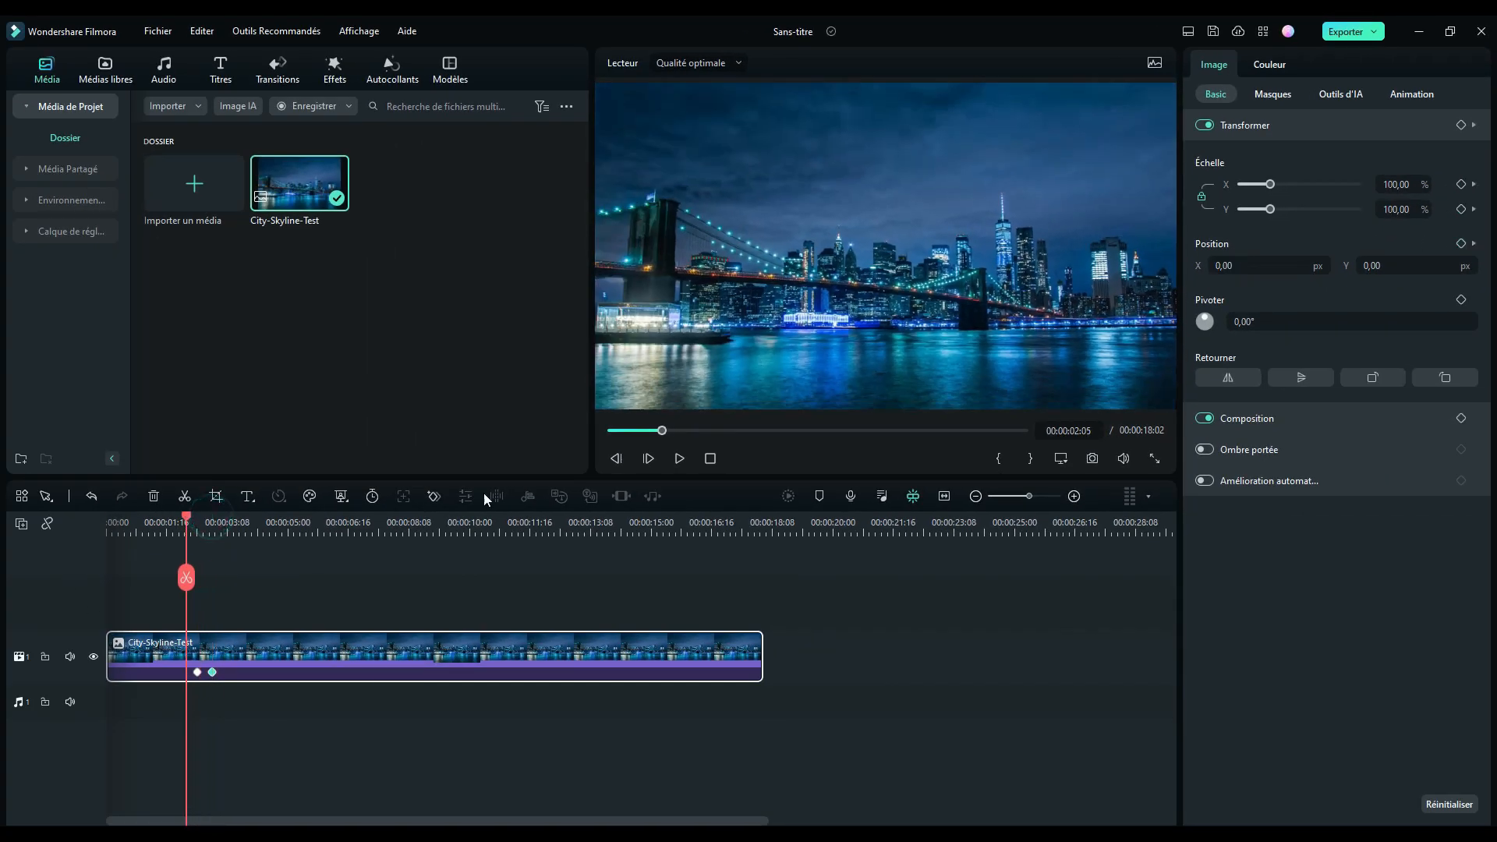
click(678, 459)
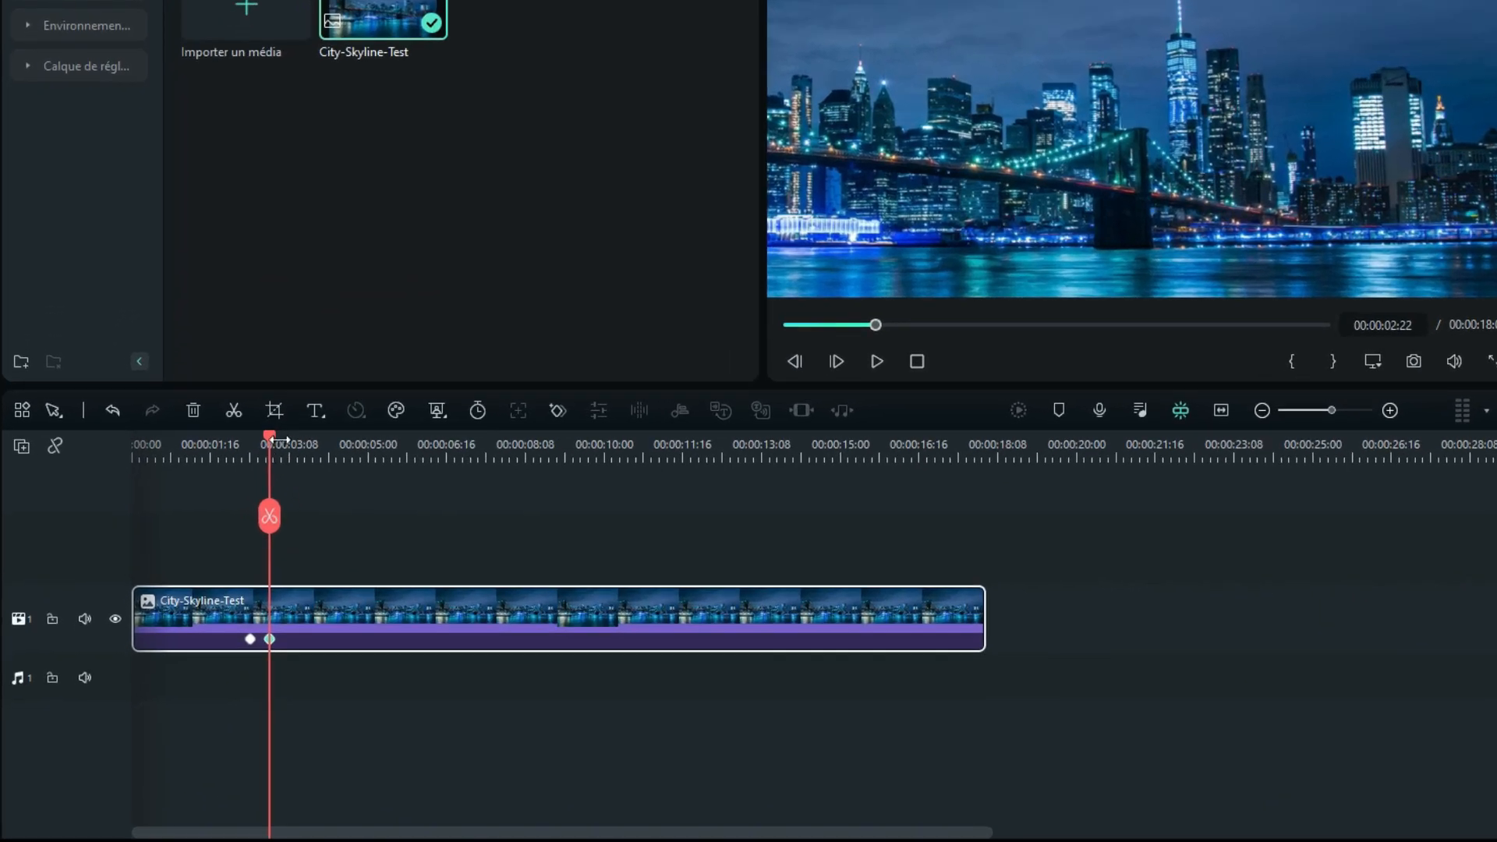
Add scale and position keyframes at 00:00:03:21 to hold the zoomed framing
drag(270, 436, 315, 464)
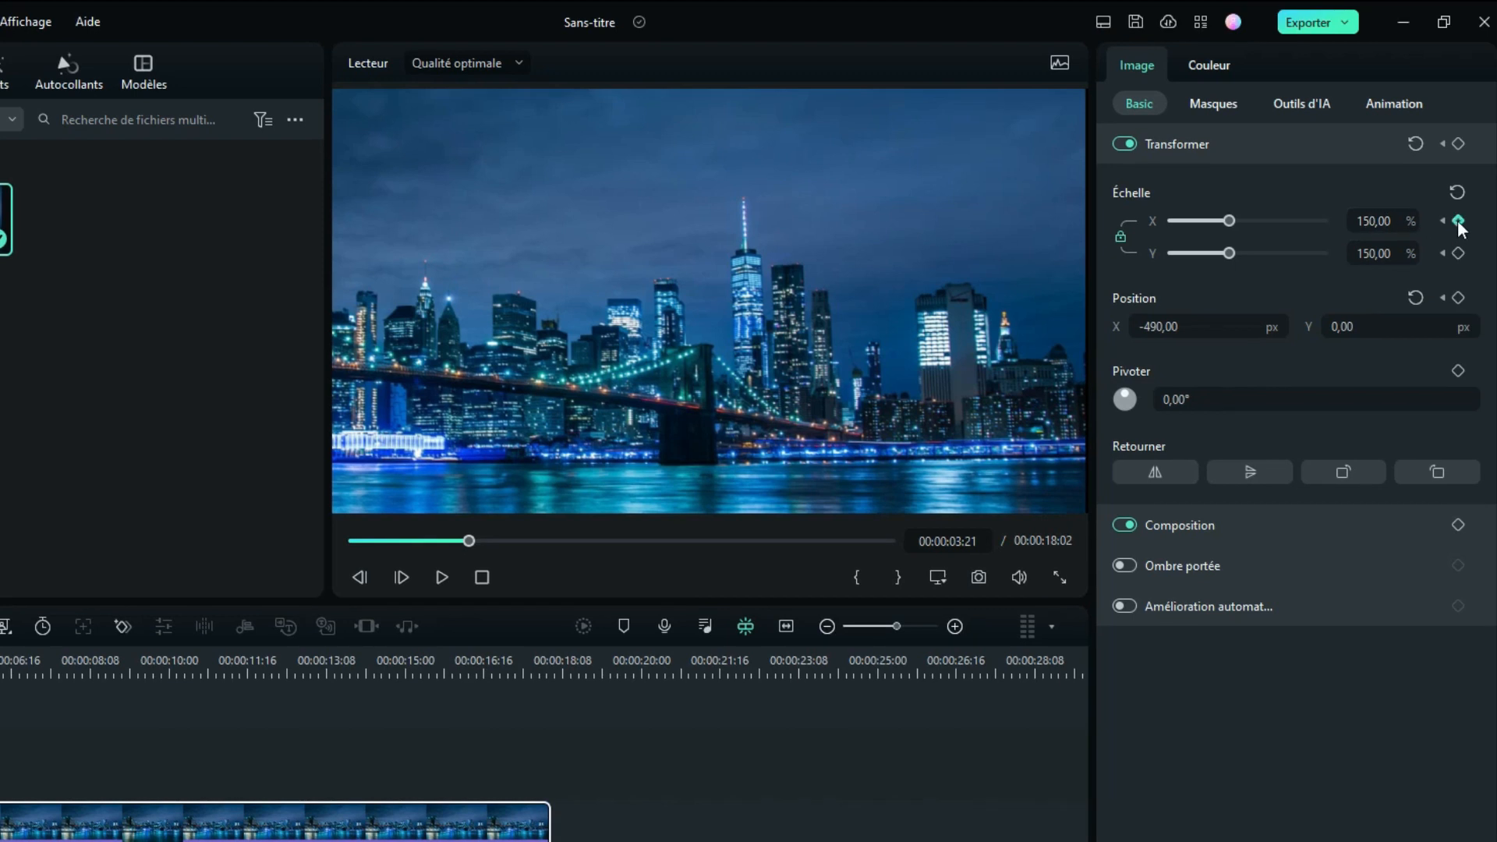
click(1459, 222)
click(1458, 299)
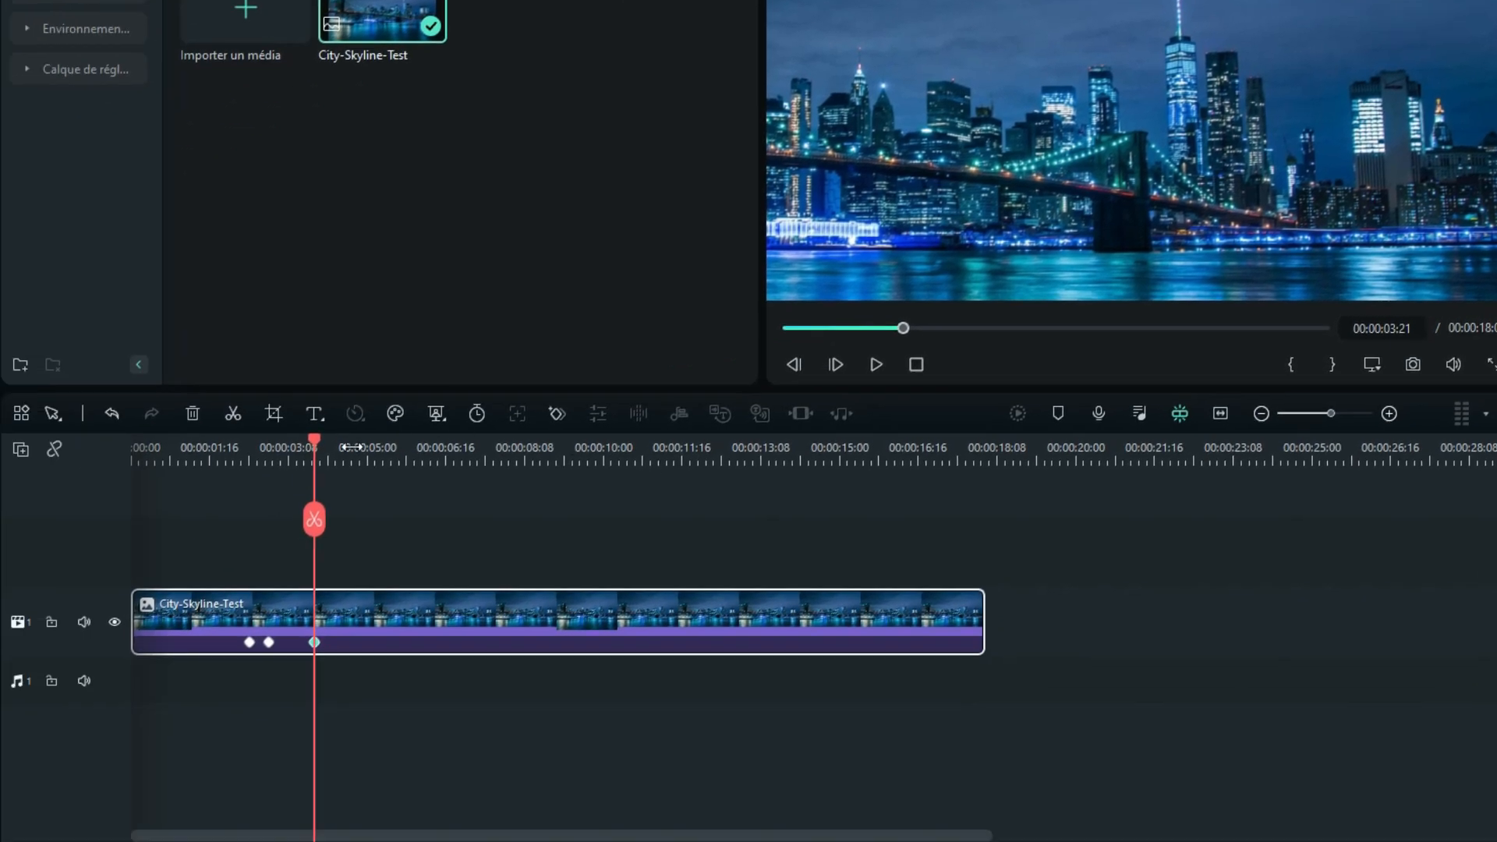
At 00:00:04:07, set the clip's X position to 488 px to pan across the skyline
key(Right)
key(Right)
key(Right)
key(Right)
key(Right)
key(Right)
key(Right)
key(Right)
key(Right)
key(Right)
key(Right)
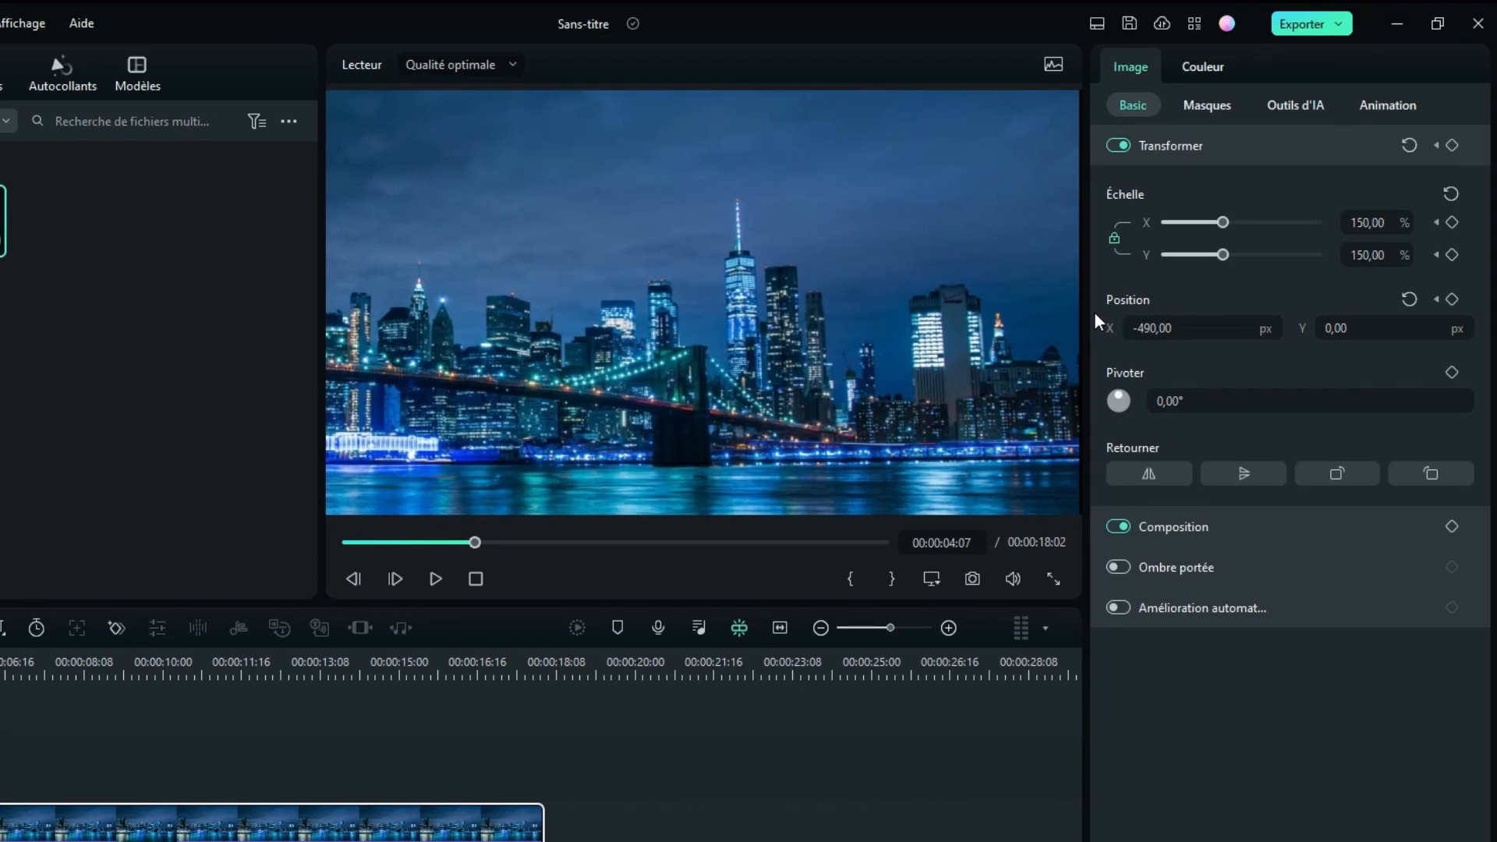
drag(1168, 328, 1346, 327)
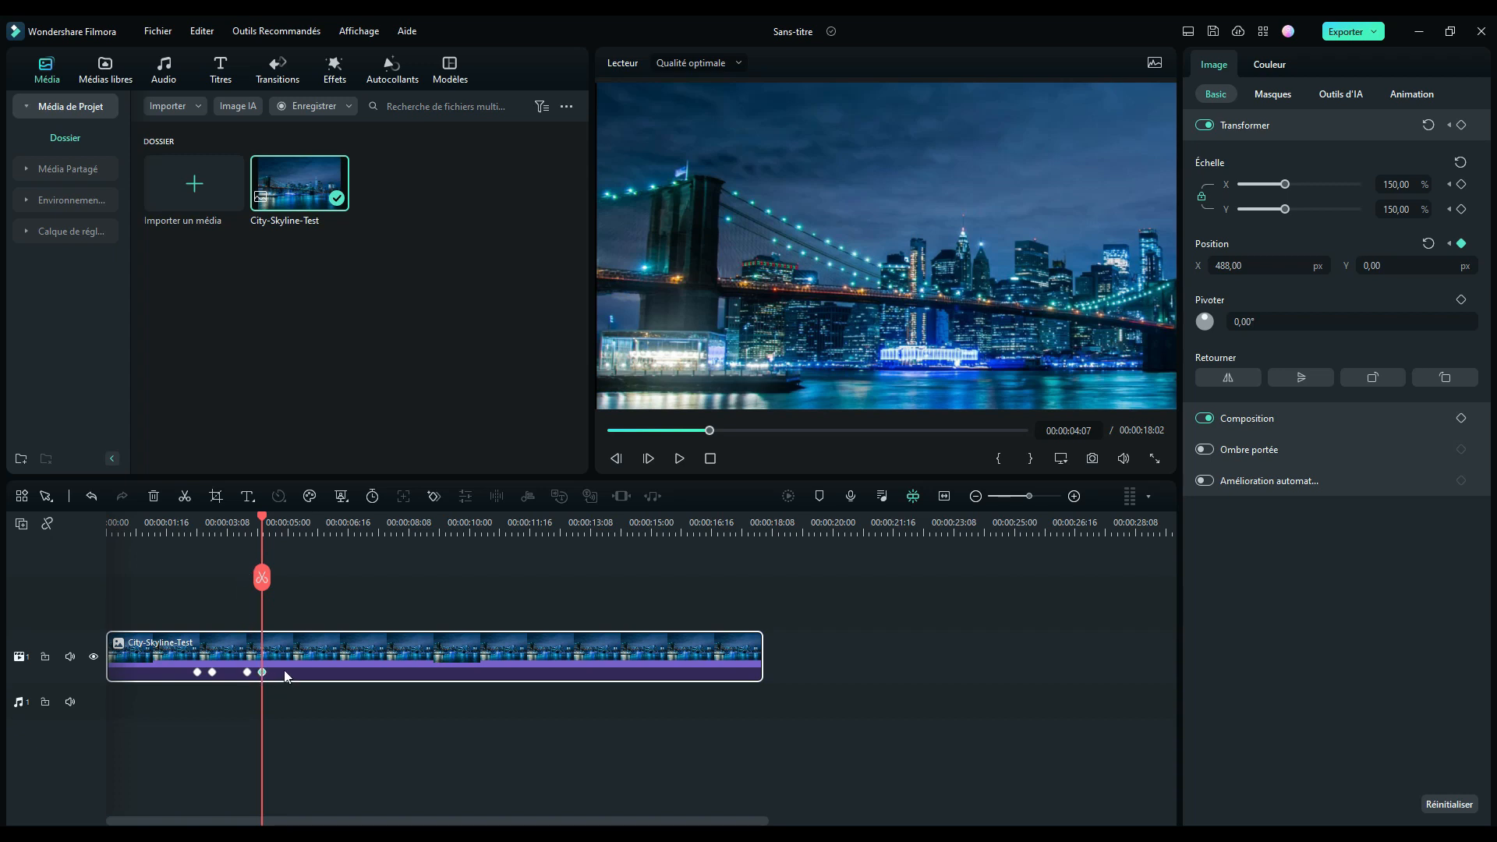
Play back the horizontal pan from just before its first keyframe
drag(262, 517, 238, 516)
click(679, 458)
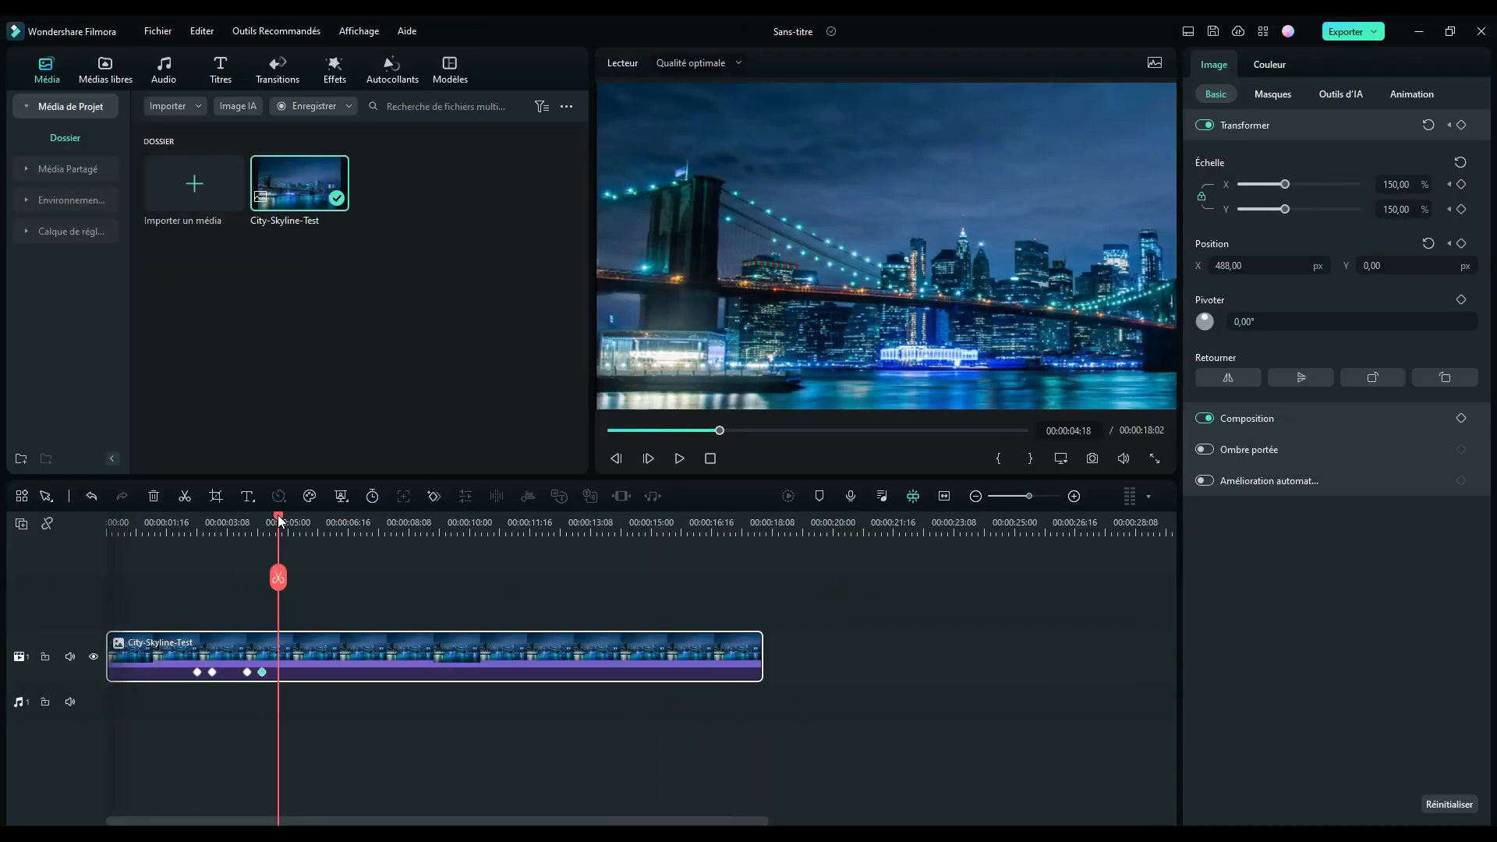
Add scale and position keyframes at 00:00:05:16, and set the Y position to 275 px at 00:00:06:02
drag(278, 517, 262, 511)
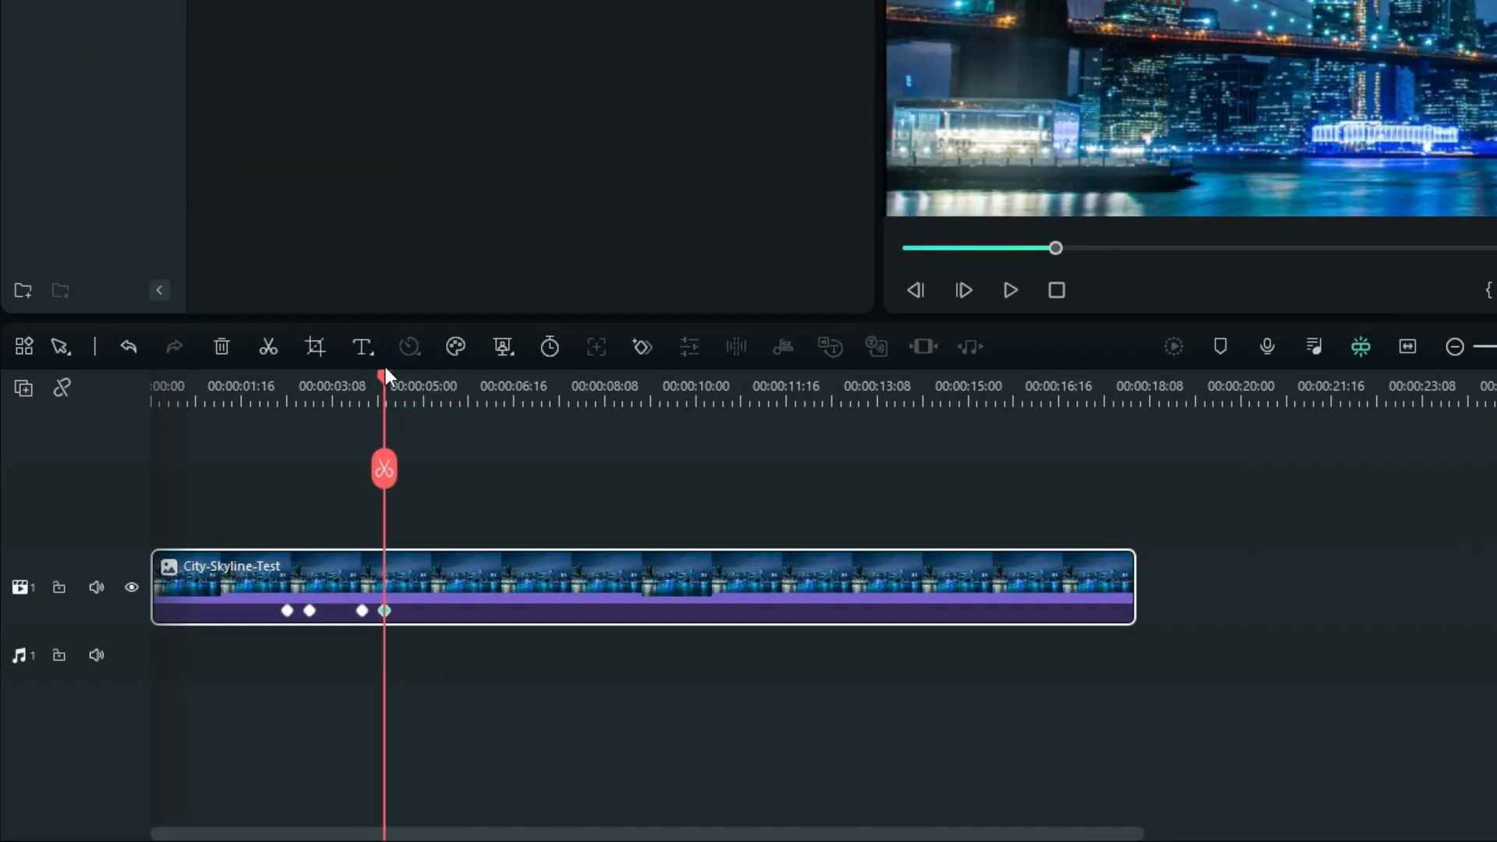
drag(385, 370, 459, 369)
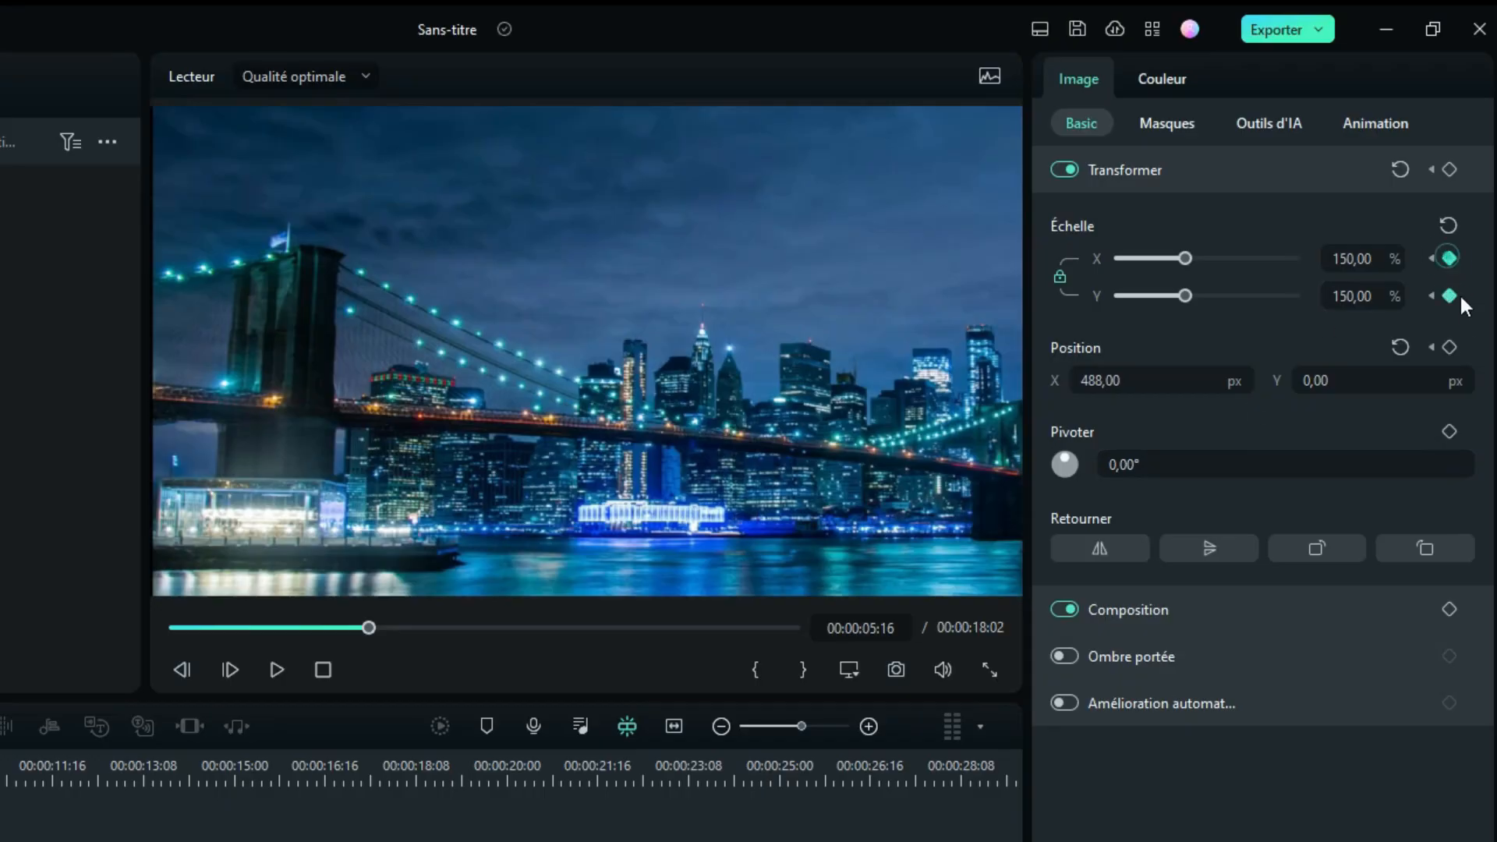
click(1450, 346)
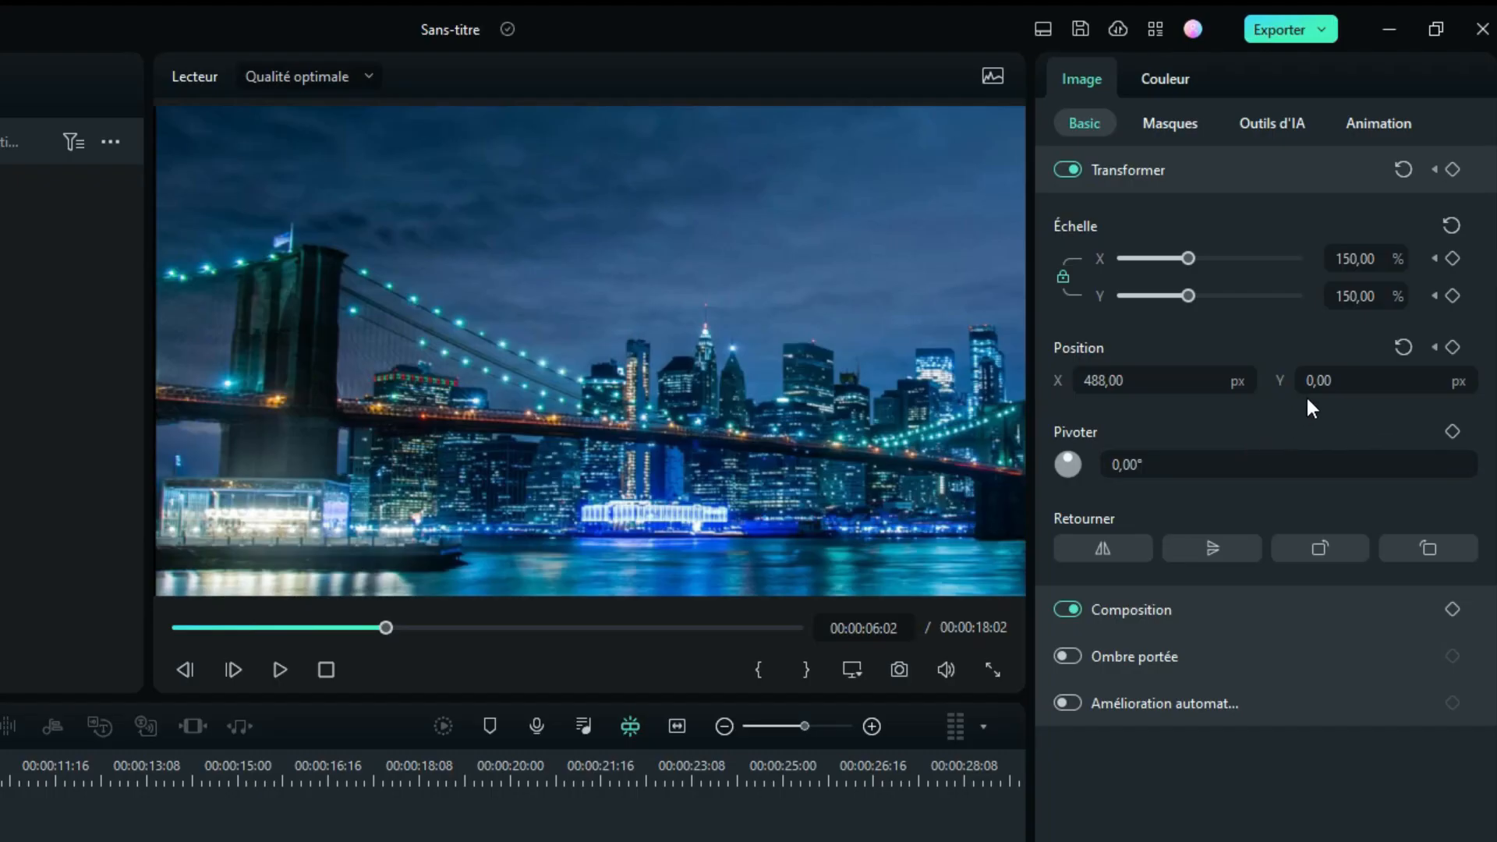
drag(1318, 380, 1452, 380)
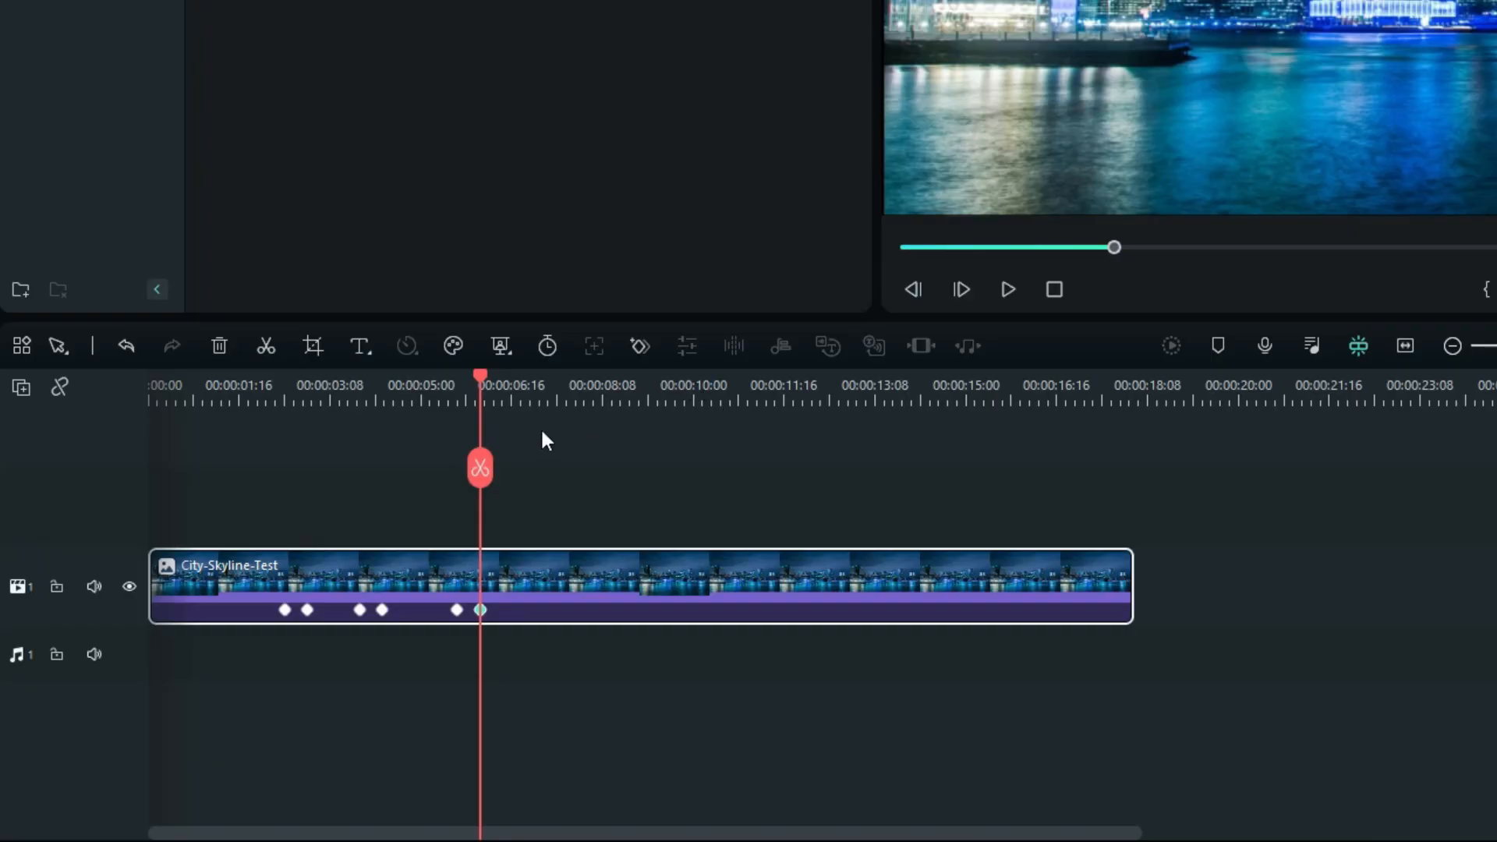
Add holding keyframes shortly before 00:00:08:14 and at 00:00:10:20, and set the Y position to -274 px at 00:00:08:14
drag(484, 373, 594, 386)
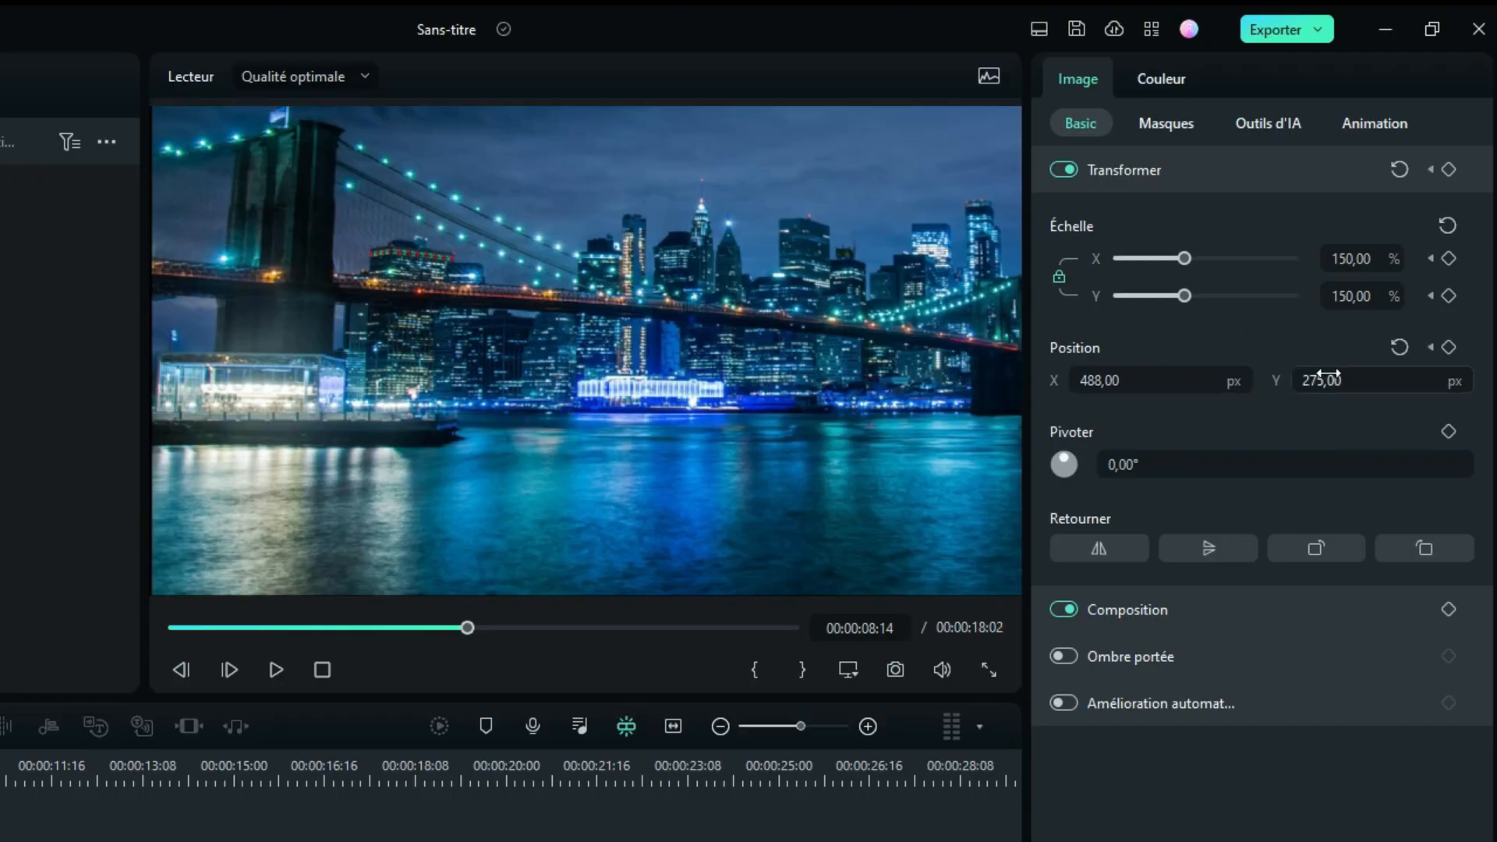
drag(1326, 380, 1135, 380)
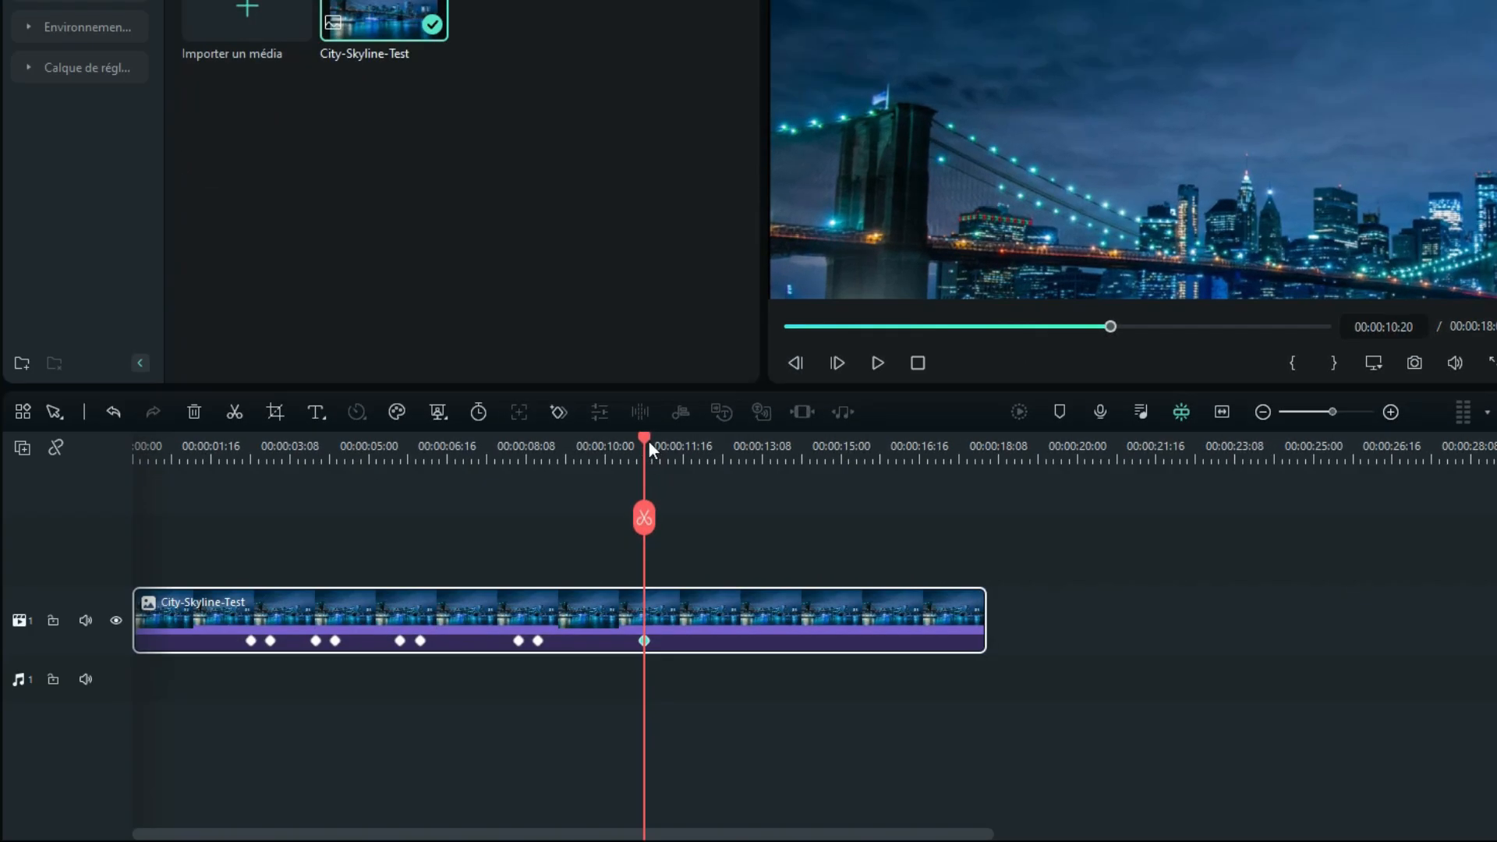
At 00:00:11:06, set the clip's scale to 250%, its X position to -1392 px and its Y position to 457 px
key(Right)
key(Right)
key(Right)
key(Right)
key(Right)
key(Right)
key(Right)
key(Right)
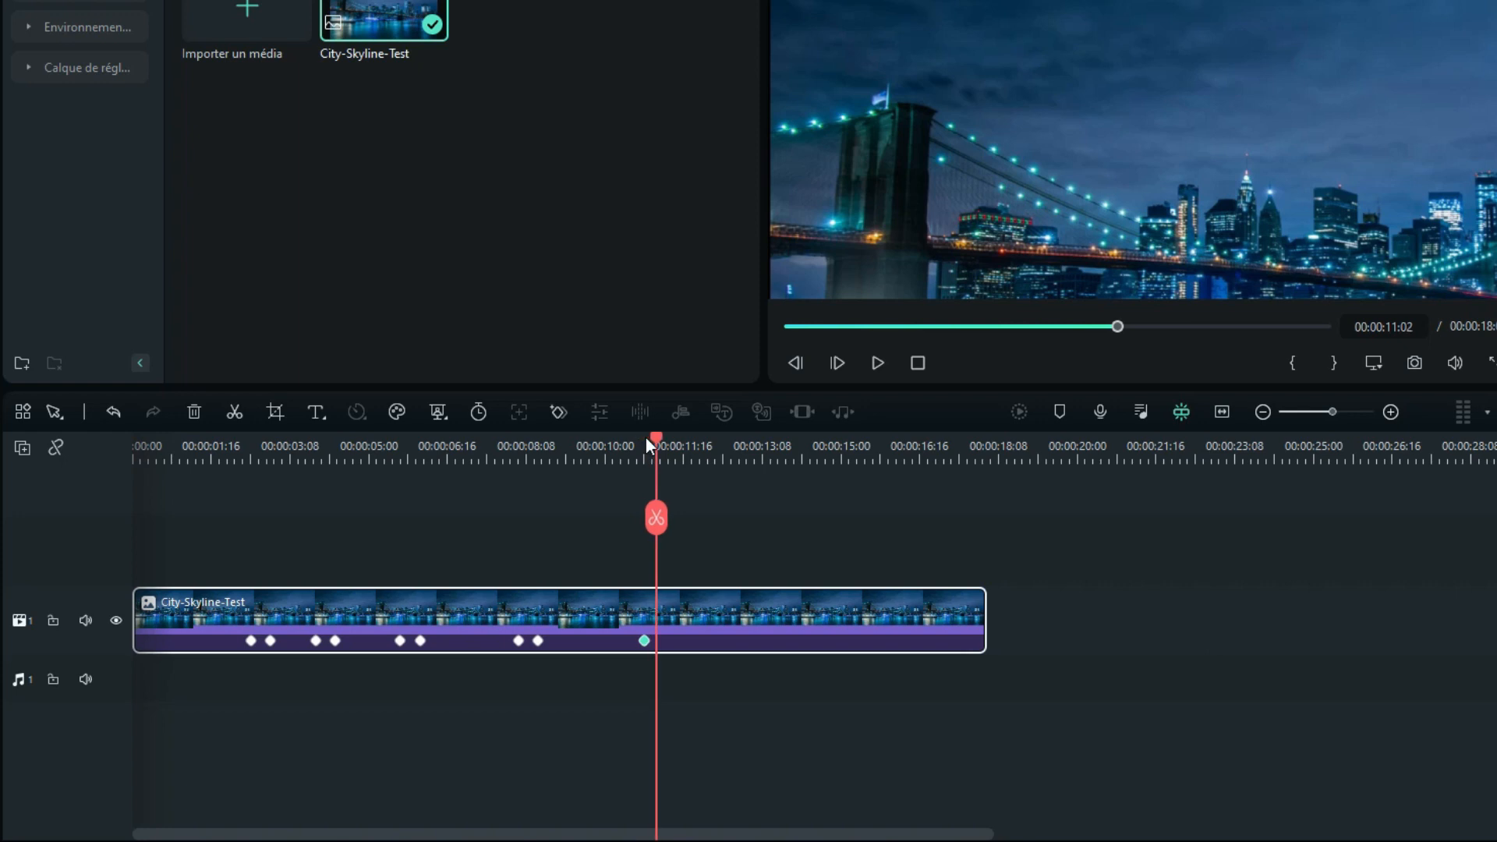
key(Right)
key(Right)
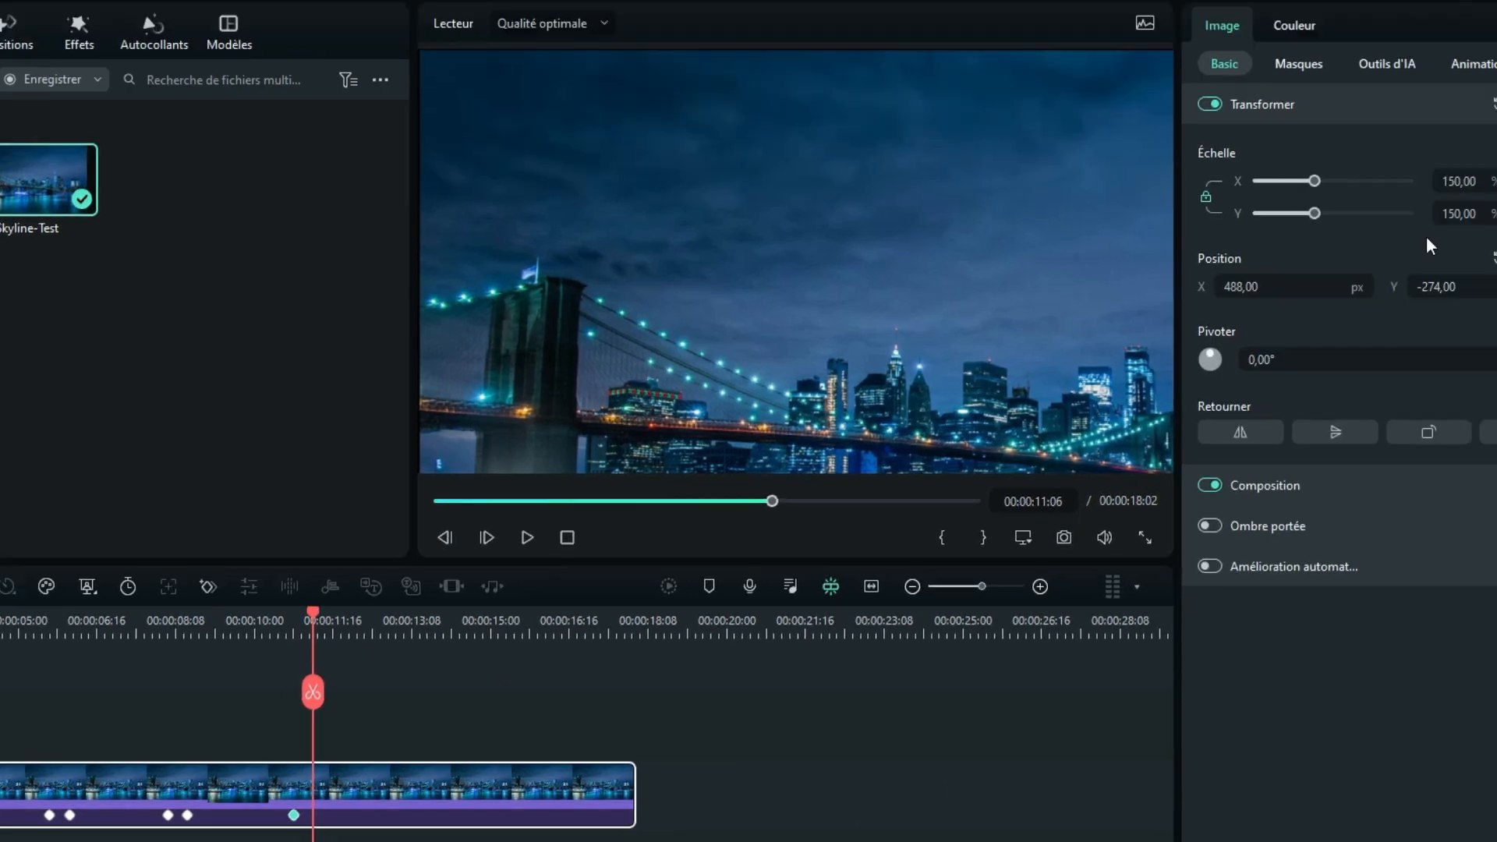
click(1384, 226)
double_click(1384, 227)
text(250)
key(Return)
drag(1170, 331, 1092, 331)
drag(1342, 329, 1348, 329)
mouse_move(1228, 330)
mouse_down()
mouse_move(1186, 331)
mouse_move(1205, 330)
mouse_up()
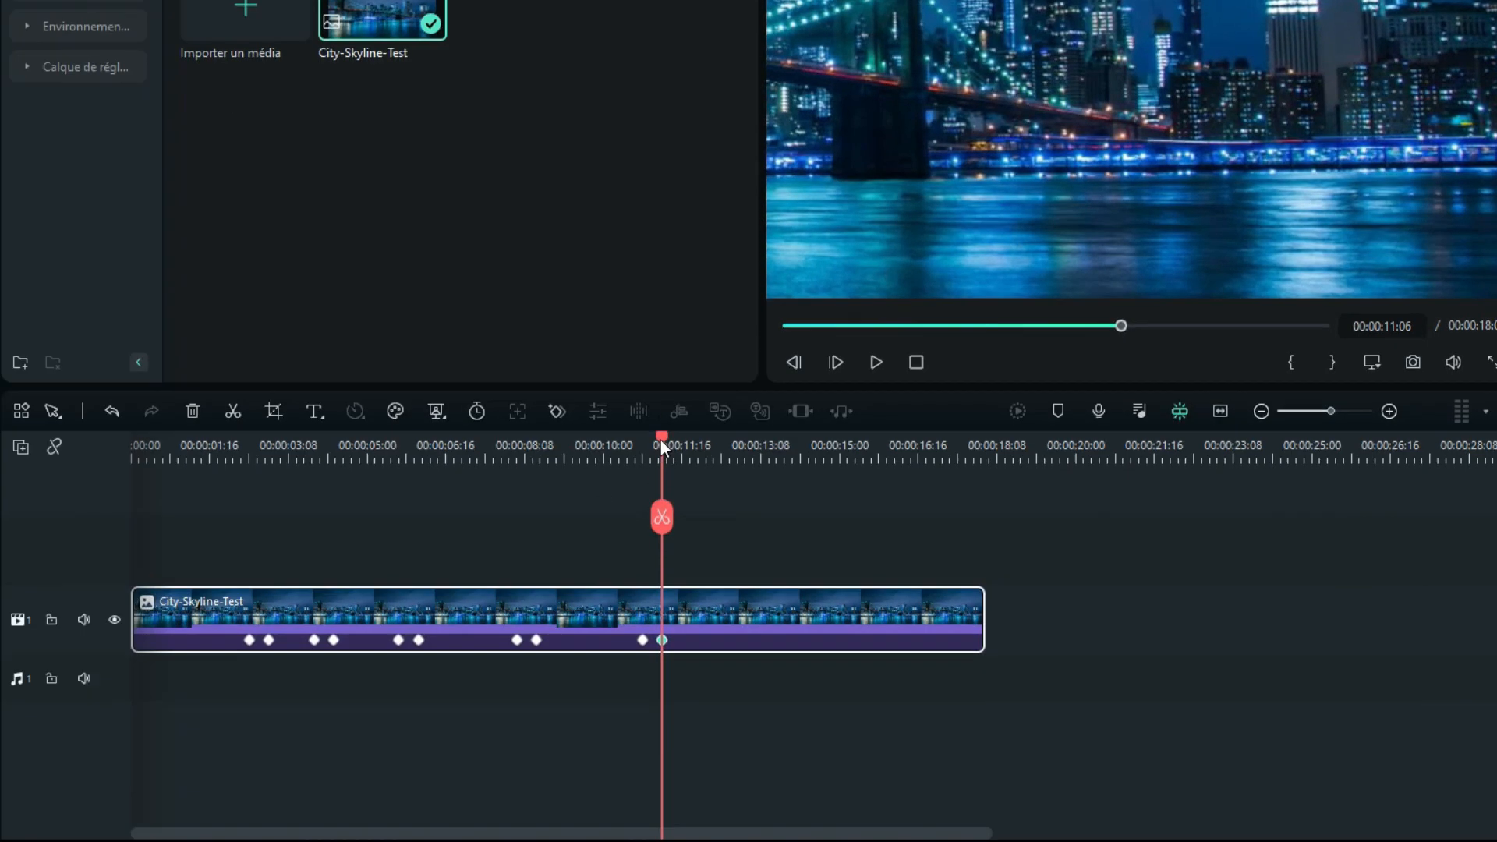
Add scale and position keyframes at 00:00:14:00 to hold the 250% framing
drag(224, 657, 352, 654)
drag(790, 436, 792, 435)
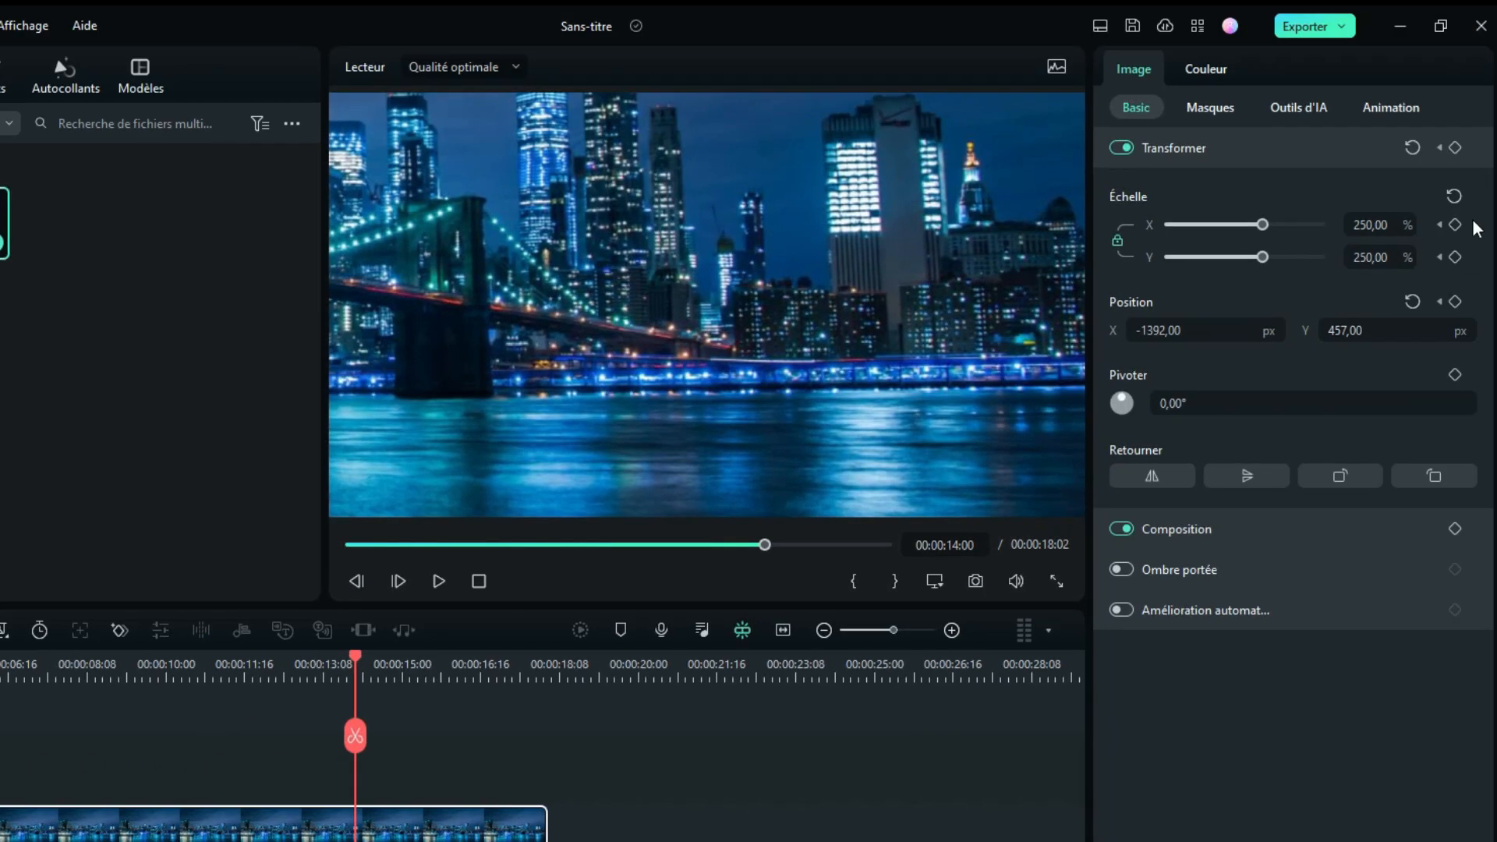
click(1455, 224)
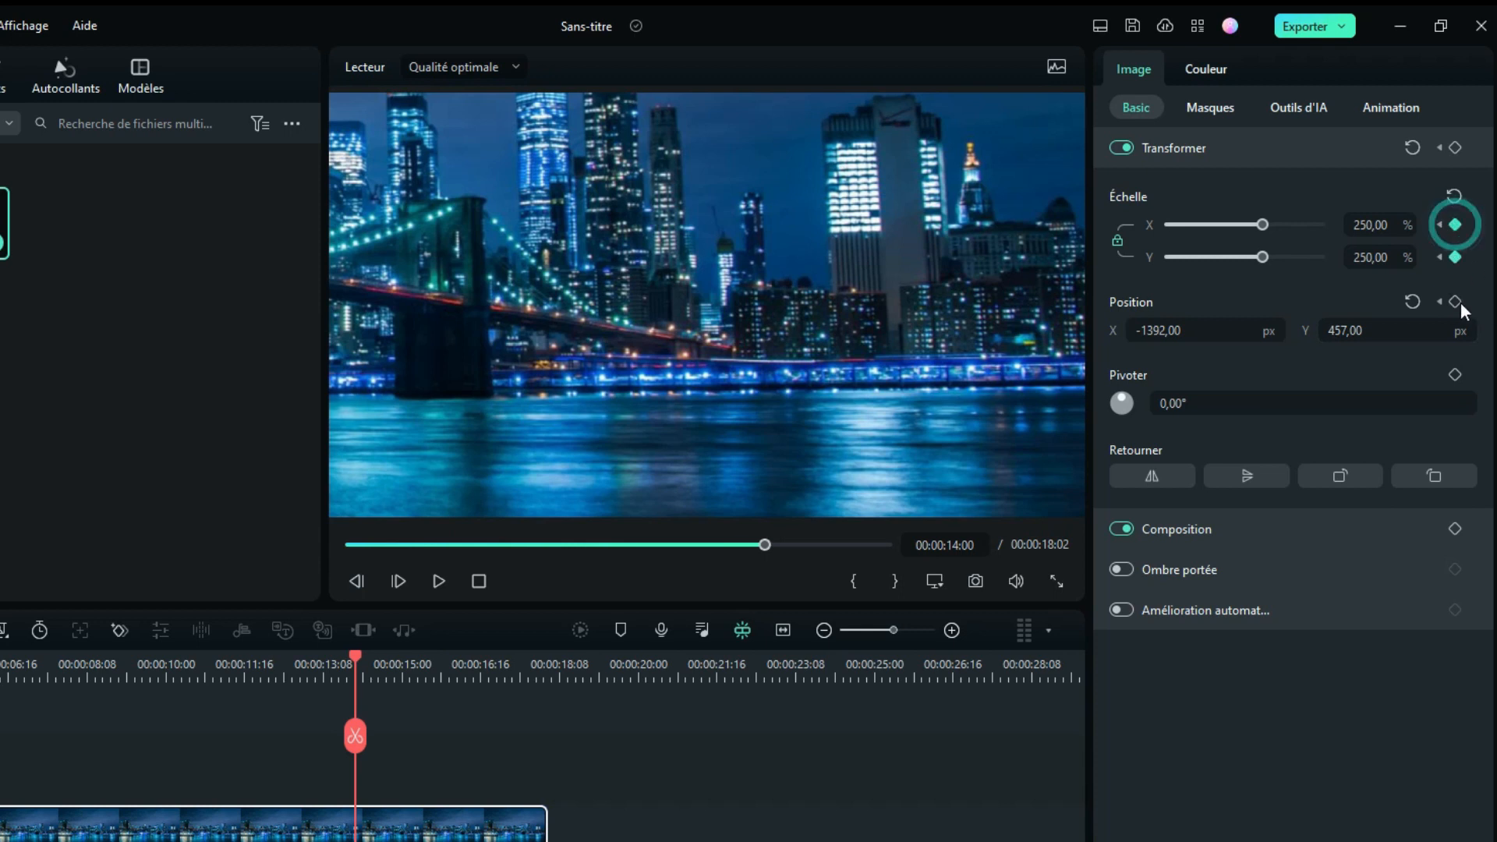
click(1455, 302)
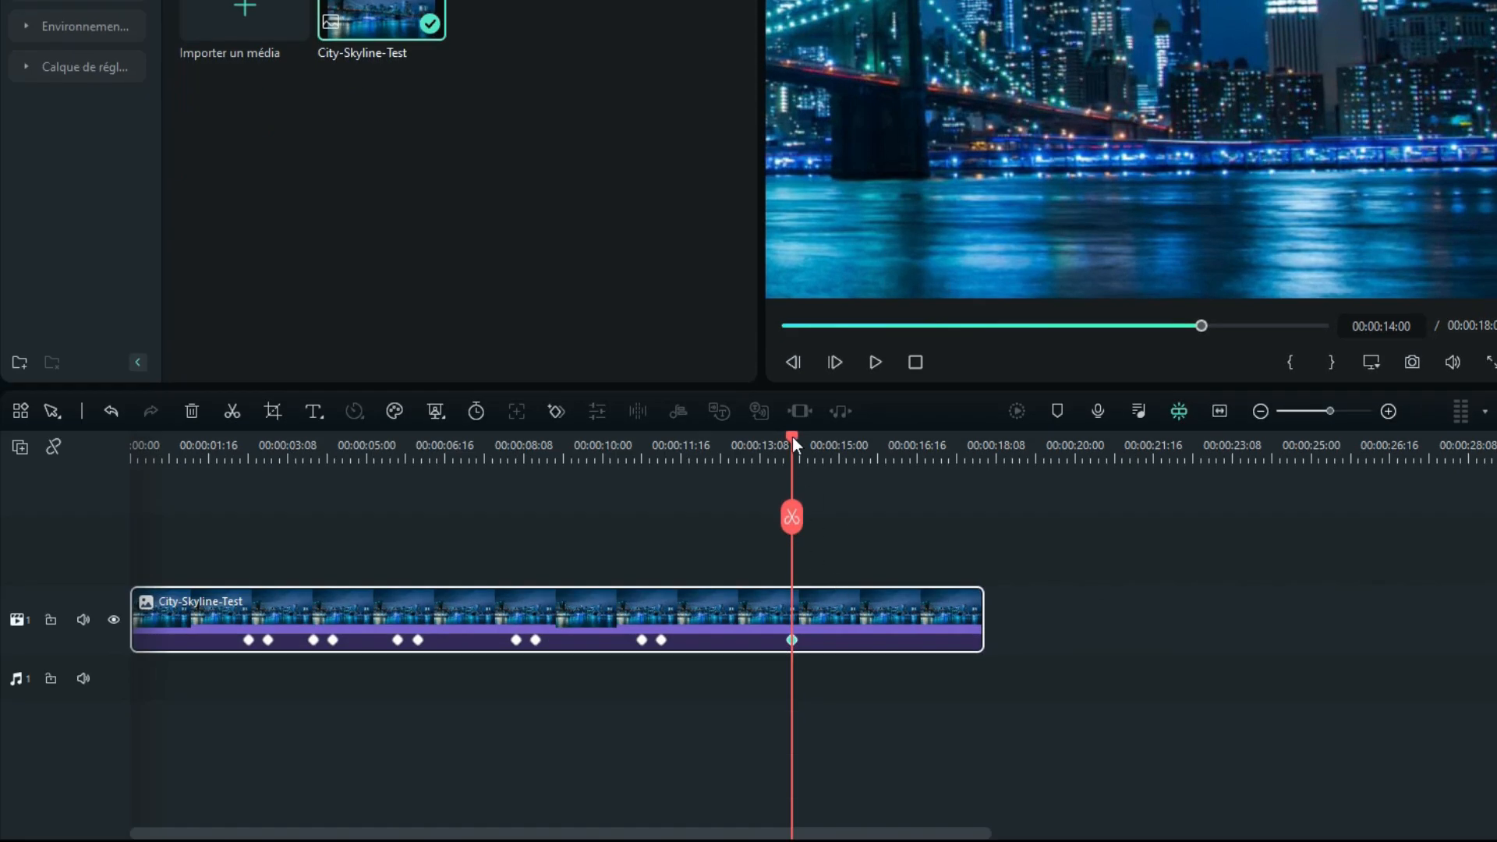
At 00:00:14:10, reset the clip's scale and position to their default values
drag(793, 437, 822, 461)
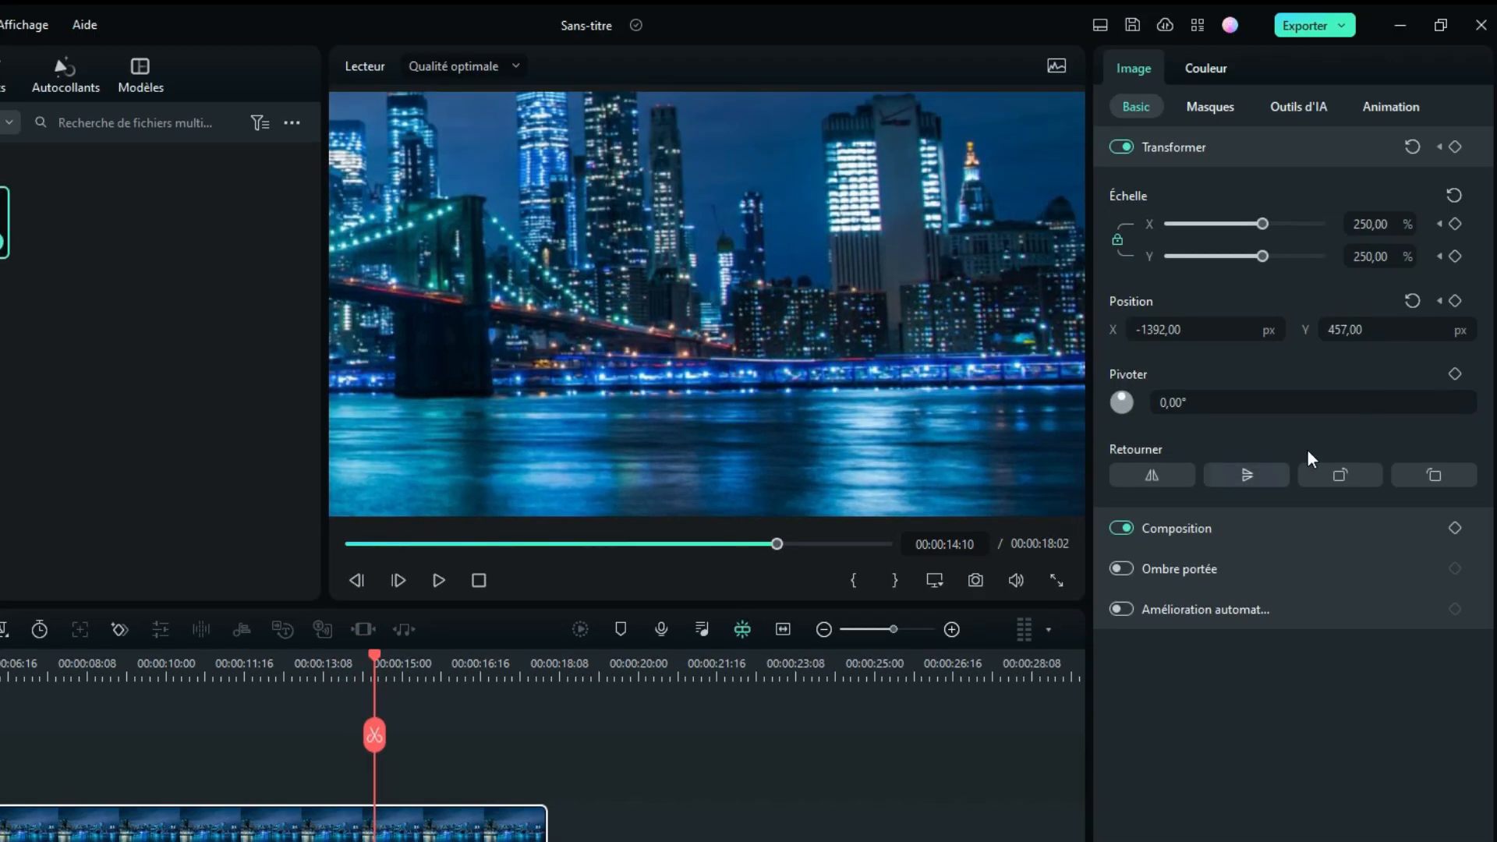
click(1455, 196)
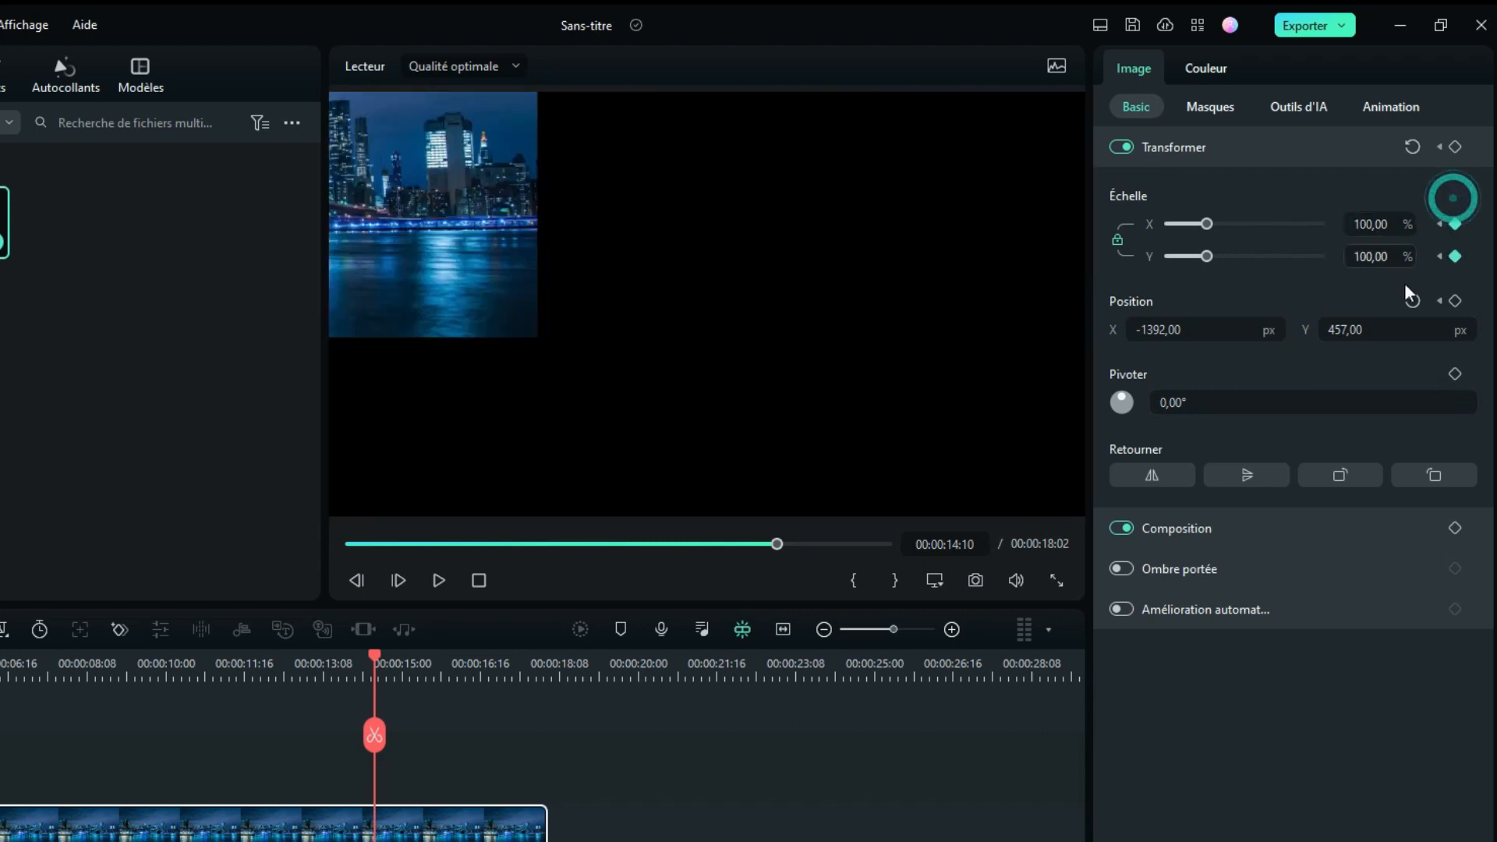
click(1411, 300)
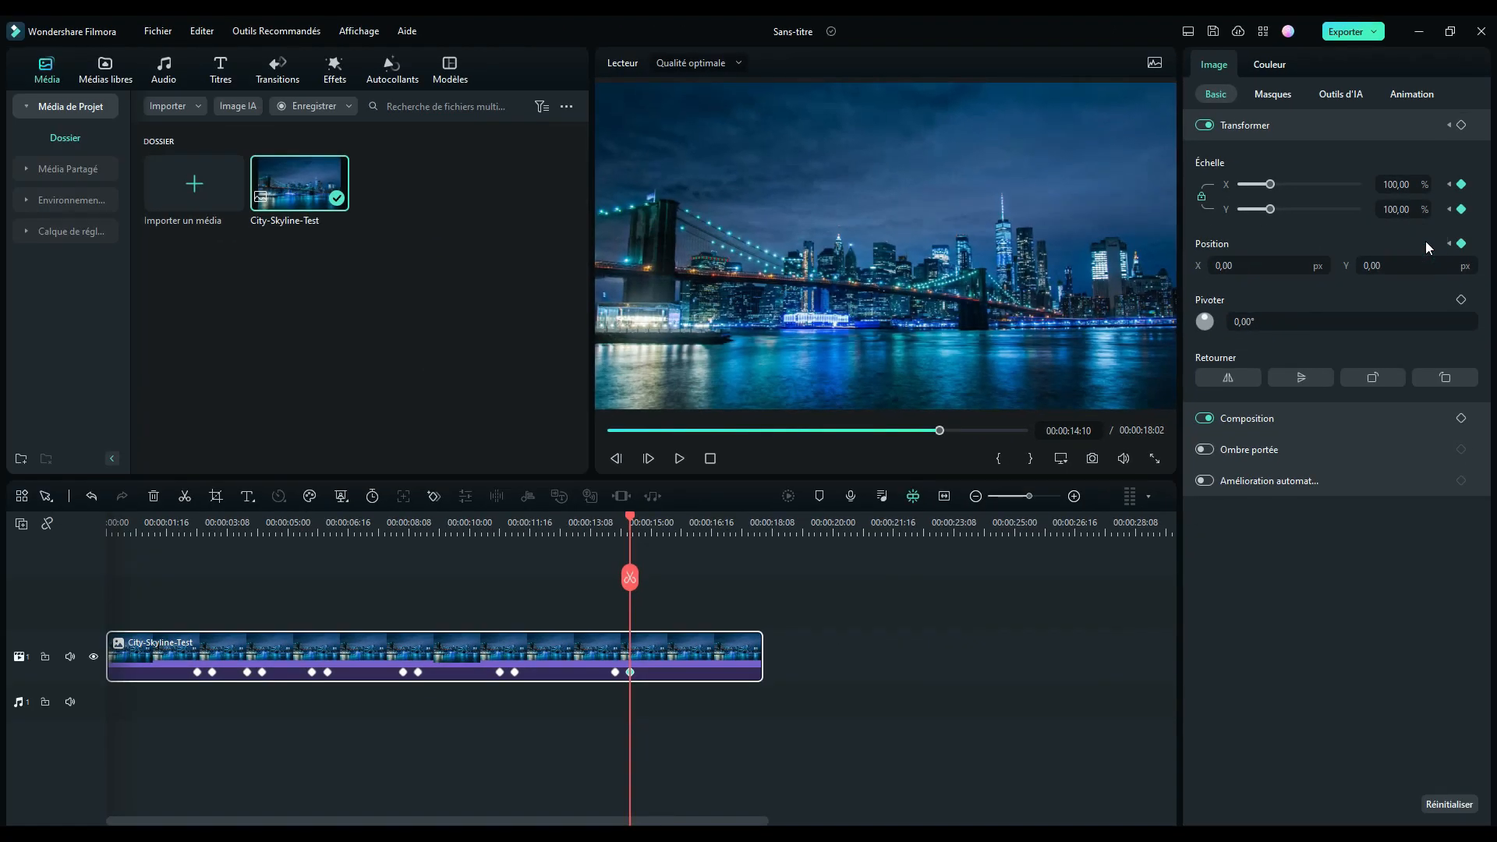
Play back the complete keyframe animation from 00:00:01:18
drag(628, 519, 170, 533)
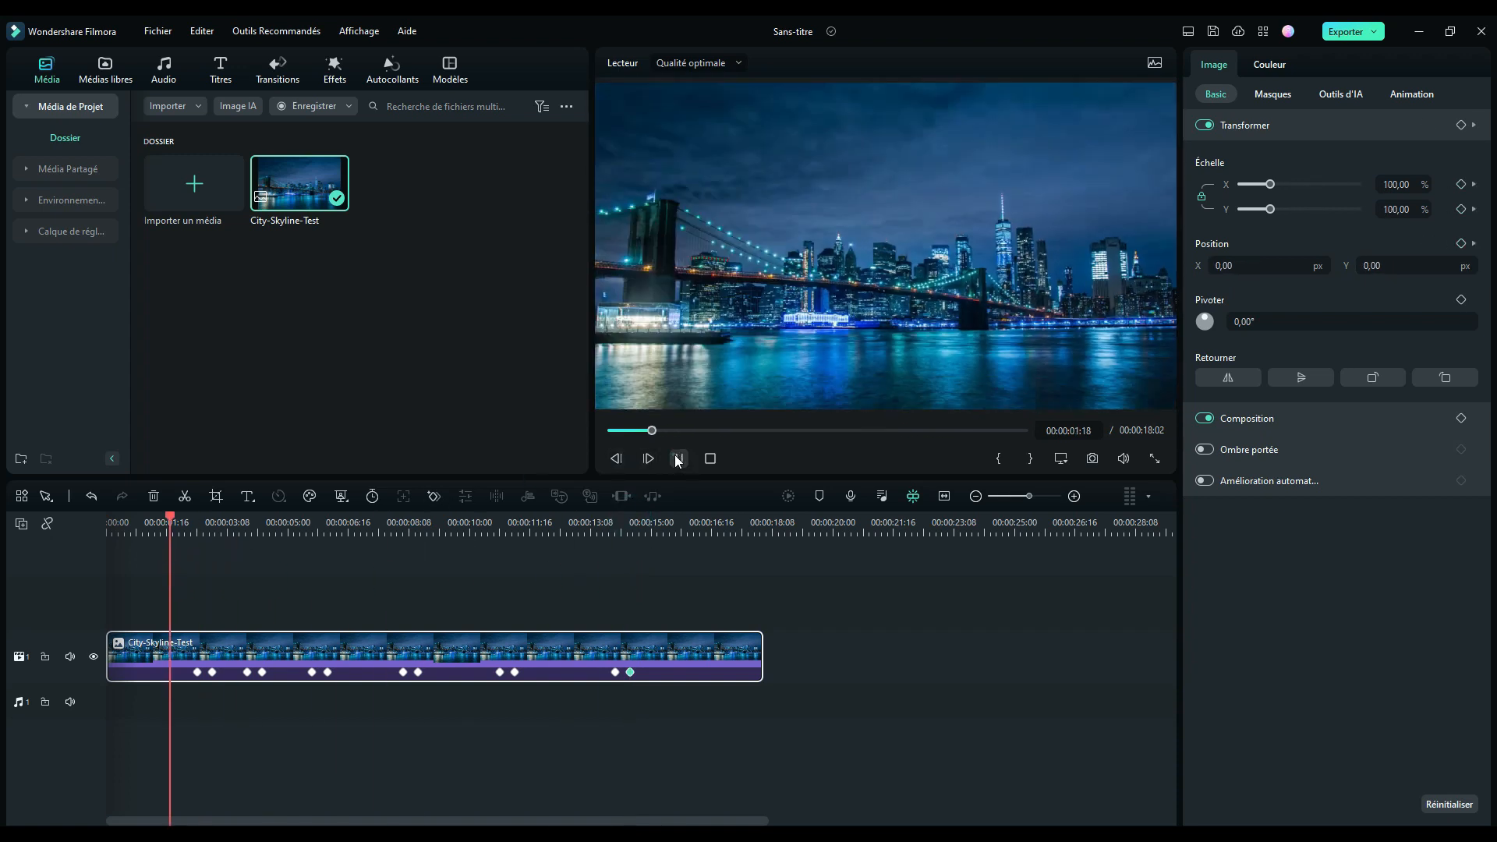